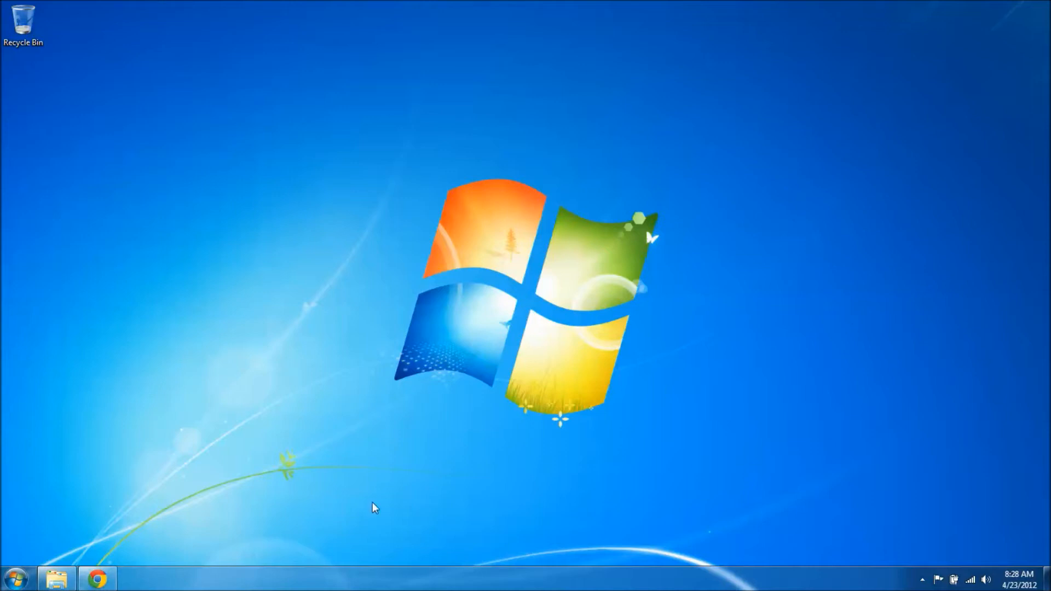
click(96, 580)
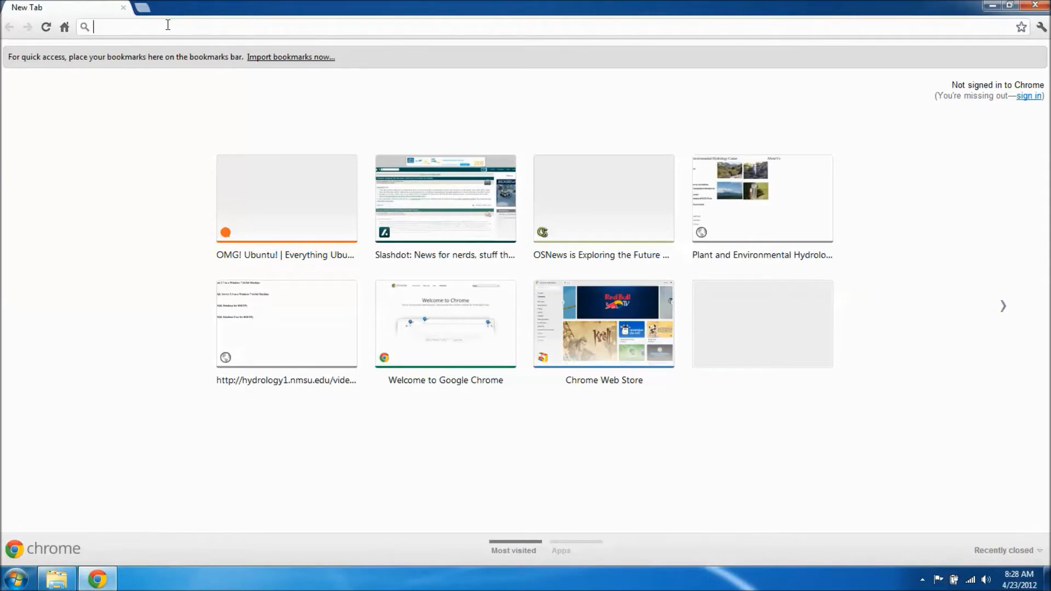
text(www.oe)
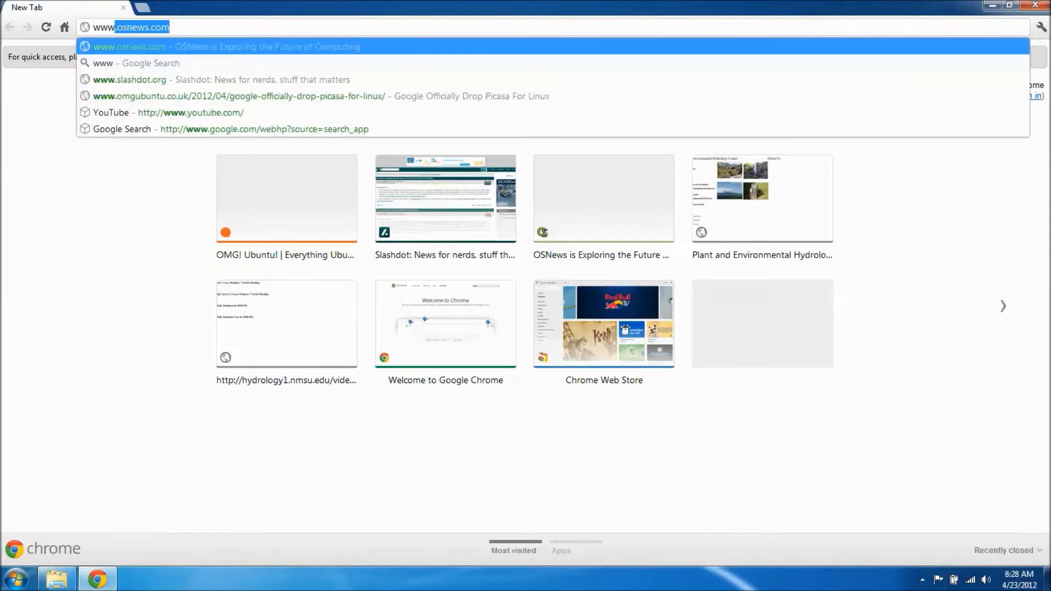
key(BackSpace)
key(BackSpace)
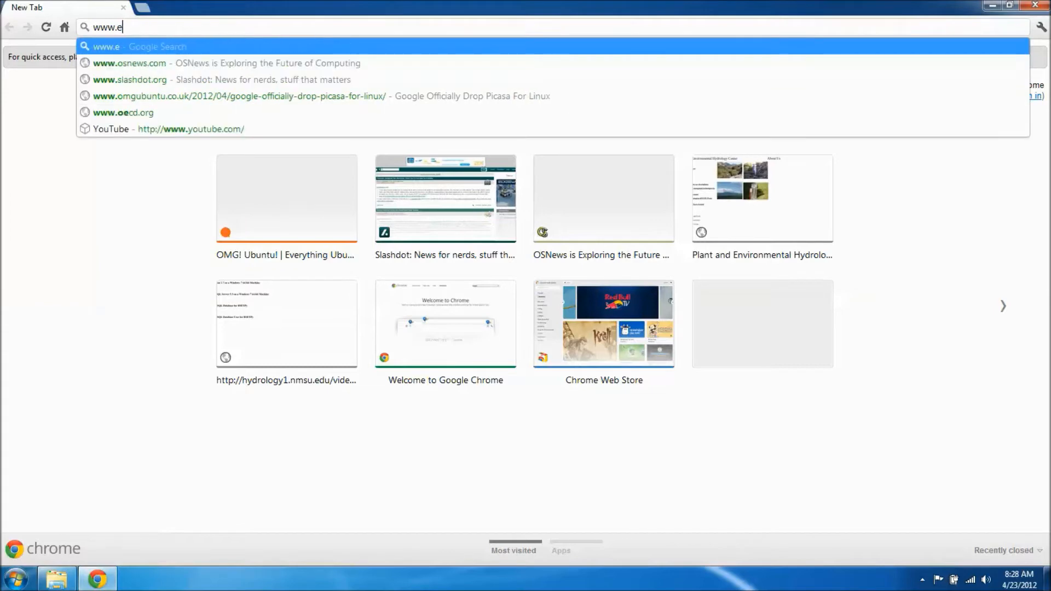
text(eclipse)
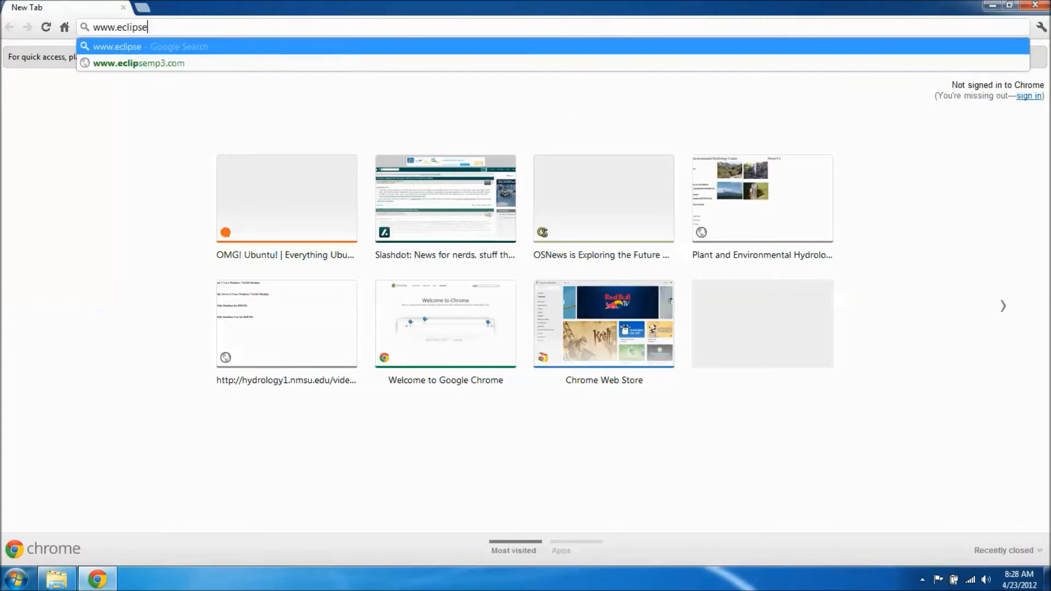
text(.org/downloads)
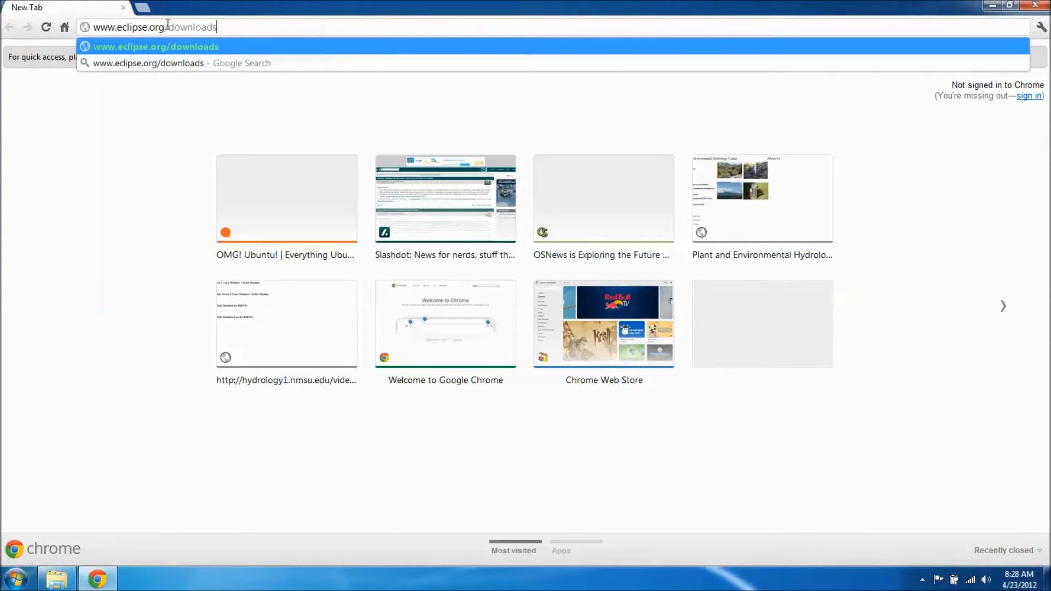
key(Return)
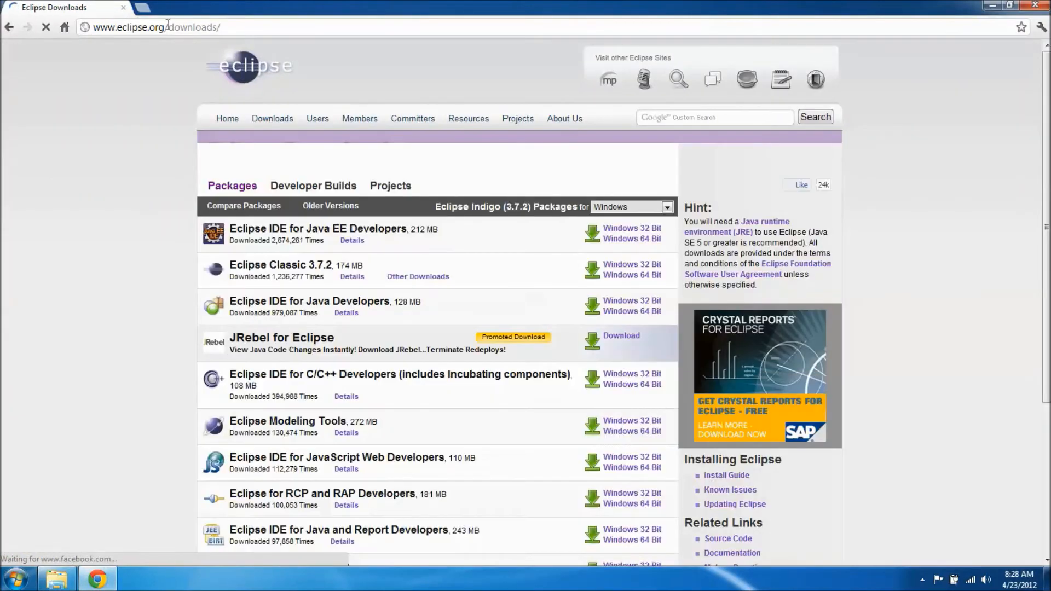
Choose the Windows 64 Bit download of Eclipse Classic 3.7.2 from the Eclipse packages list
scroll(169, 229, down, 2)
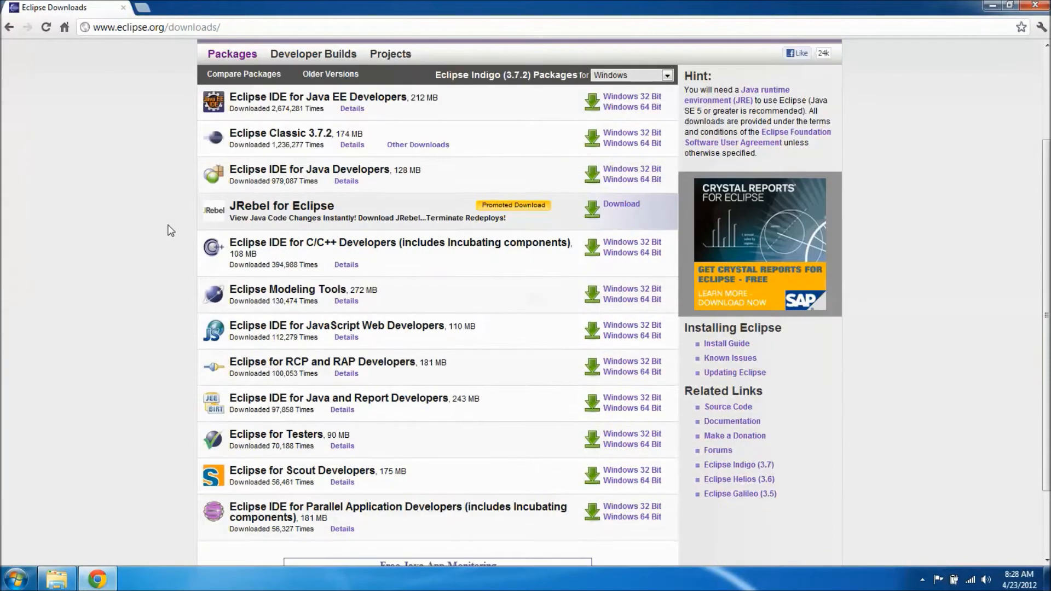
scroll(170, 229, down, 1)
scroll(183, 312, up, 2)
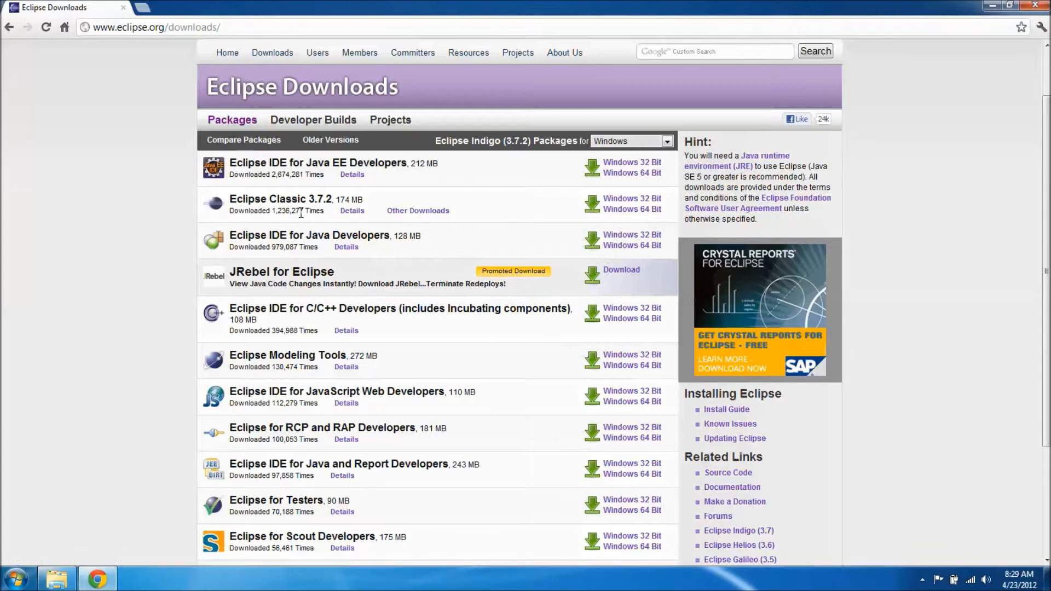
click(642, 211)
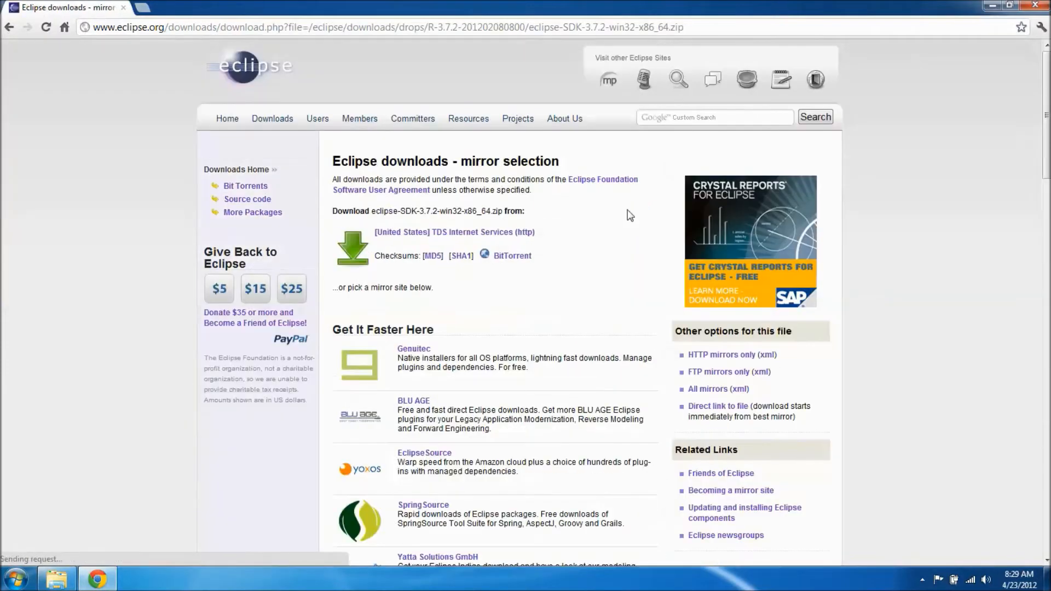
Download eclipse-SDK-3.7.2-win32-x86_64.zip from the University of Buffalo CSE Department (ftp) mirror under North America
scroll(559, 248, down, 2)
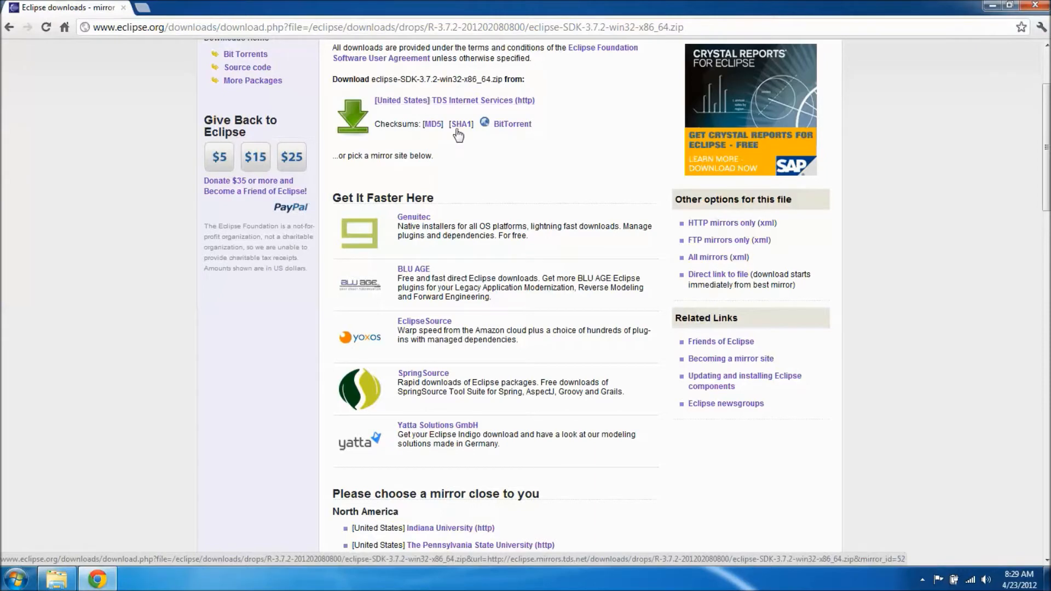
scroll(474, 155, down, 1)
scroll(475, 155, down, 4)
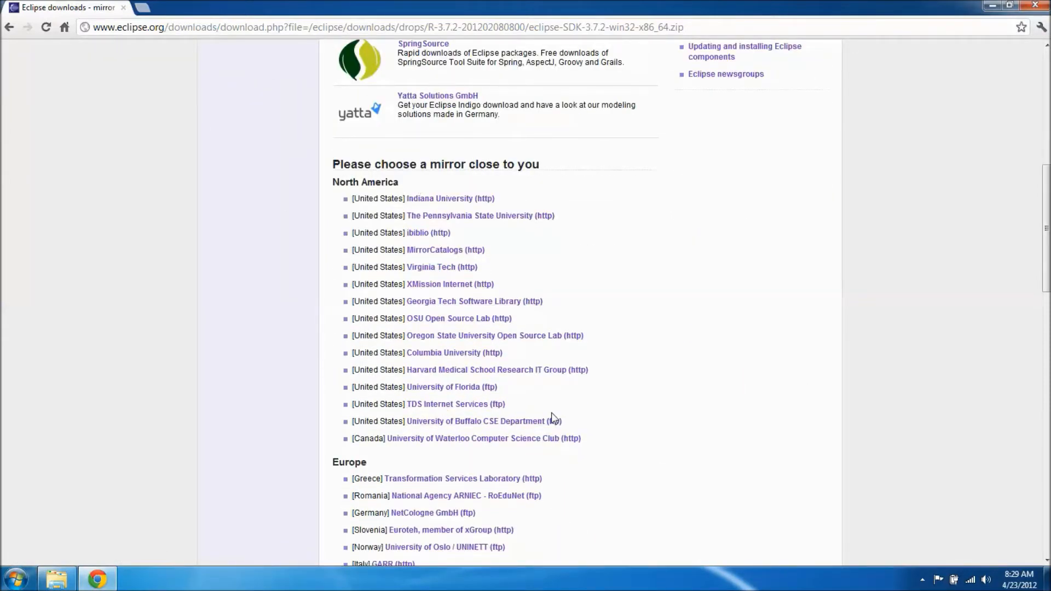
scroll(608, 379, down, 1)
scroll(608, 379, down, 1)
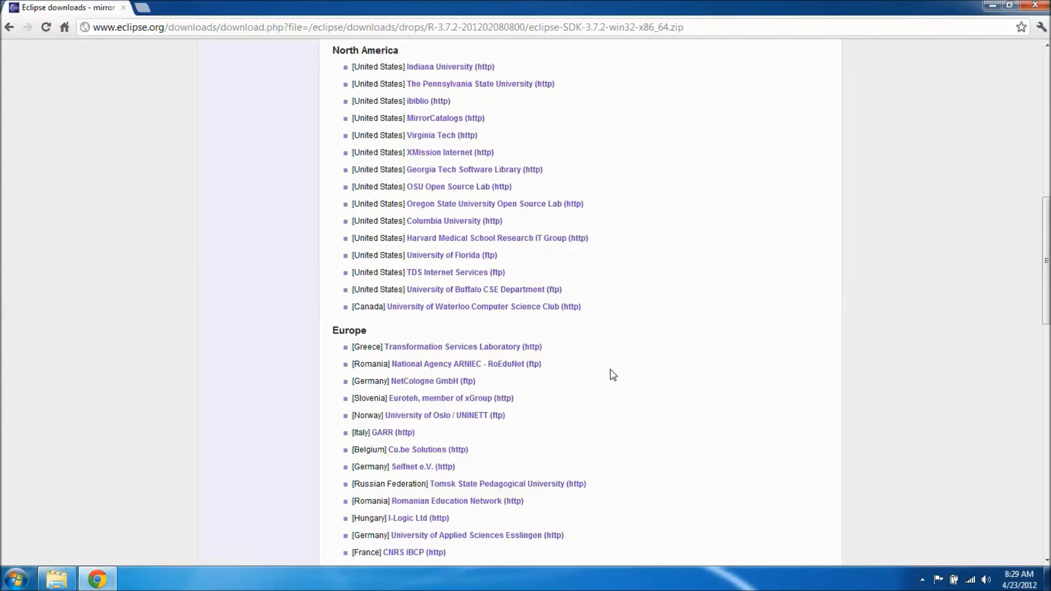
scroll(607, 378, up, 2)
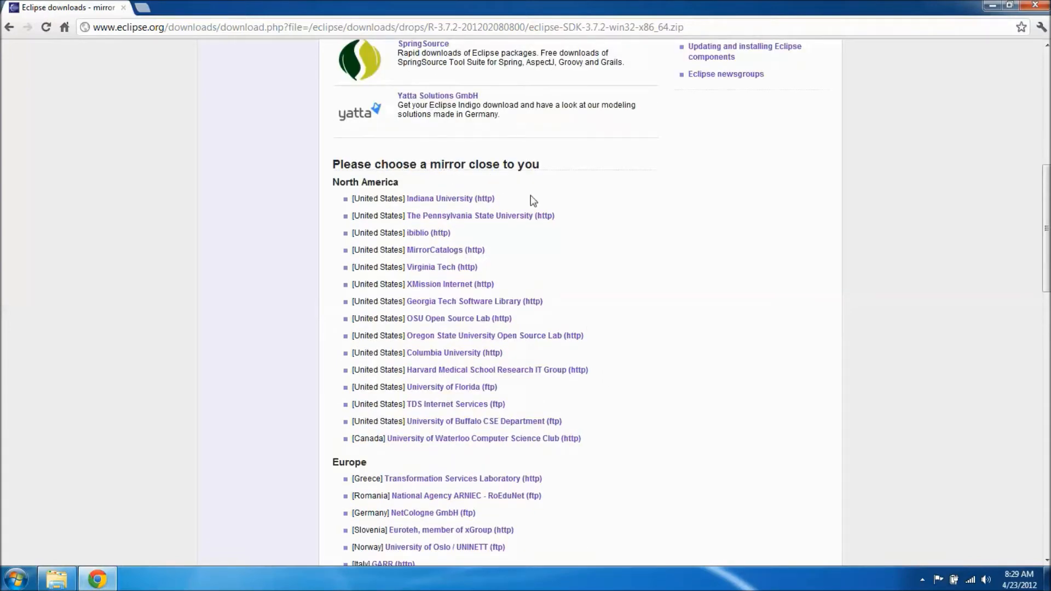
scroll(560, 249, down, 1)
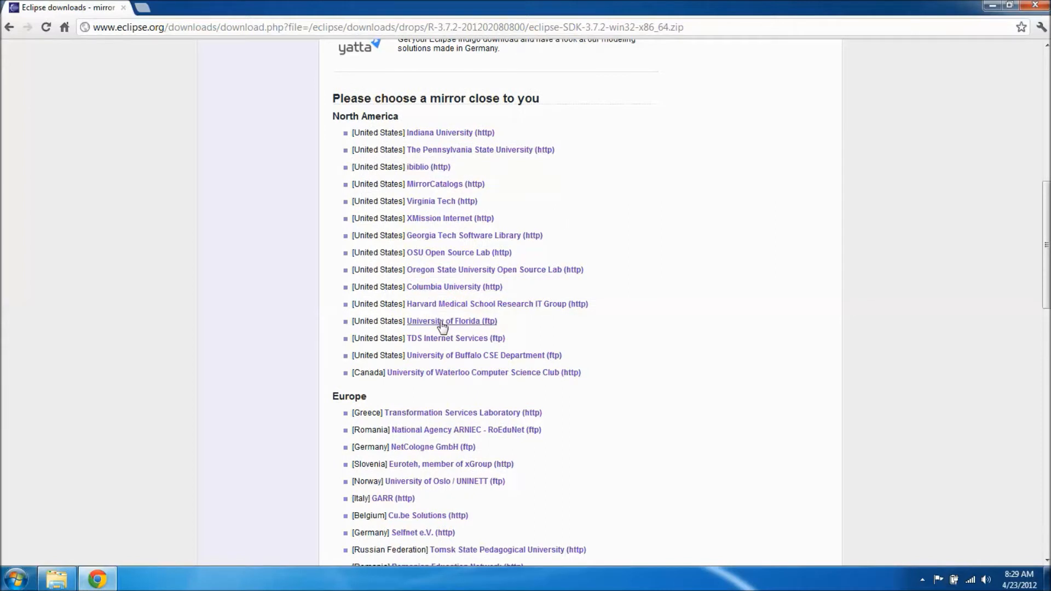
click(453, 356)
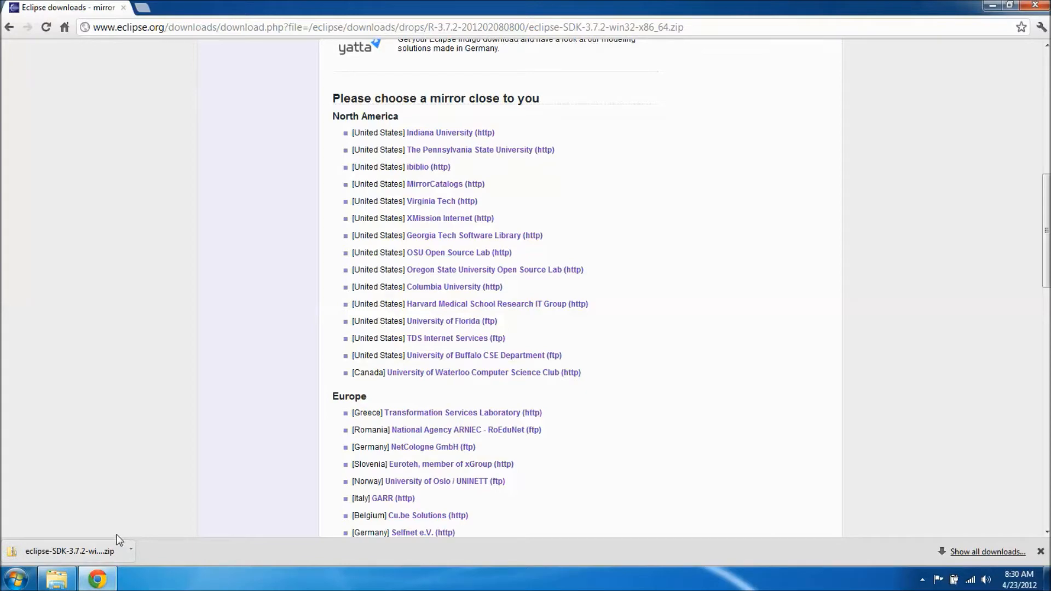
Show the downloaded eclipse-SDK-3.7.2-win32-x86_64 zip in its folder and extract all its files to the default destination
click(131, 550)
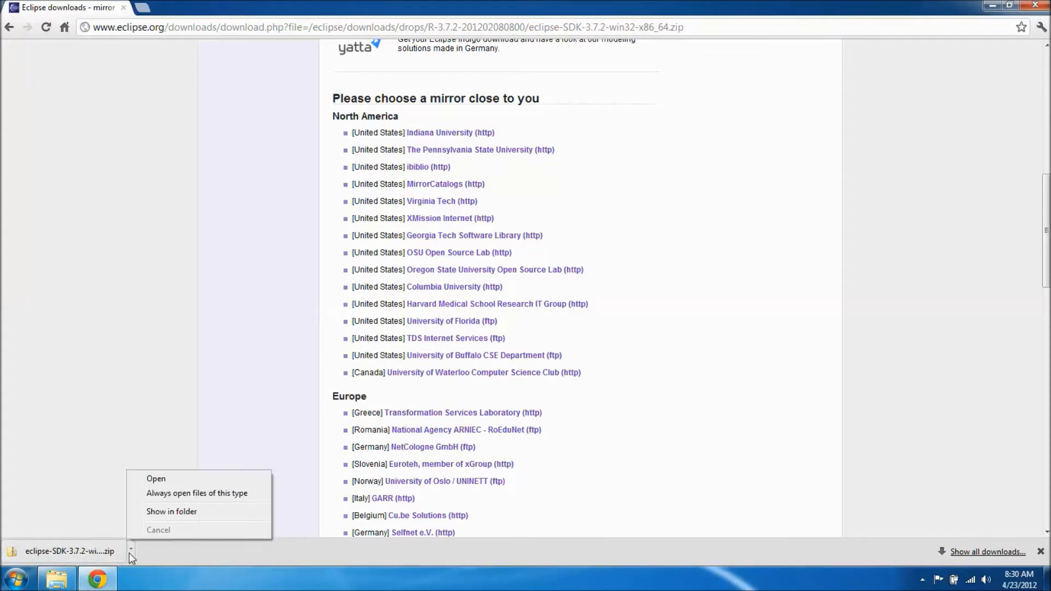
click(162, 512)
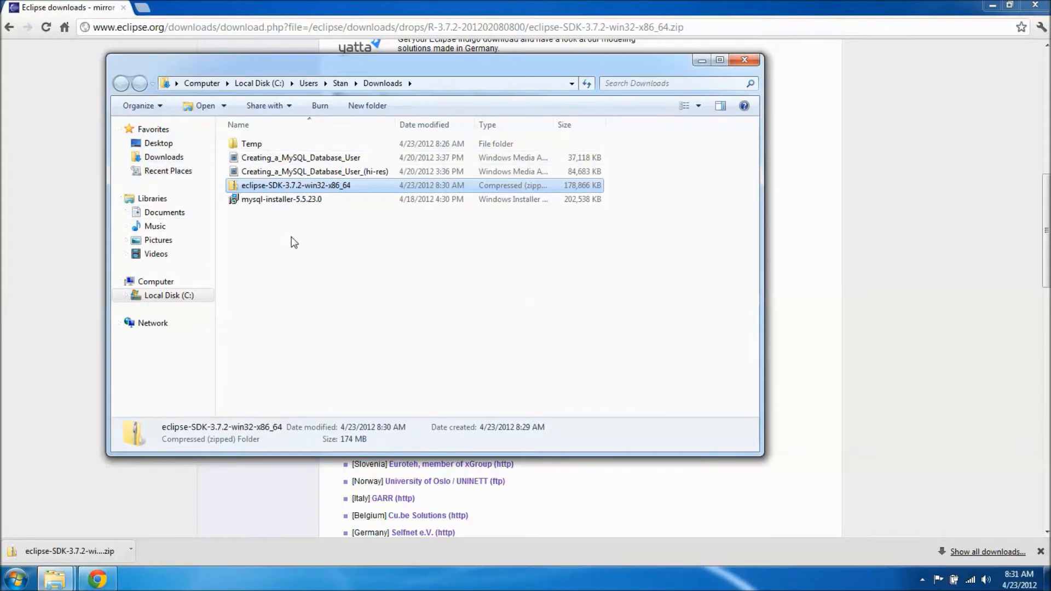
click(720, 60)
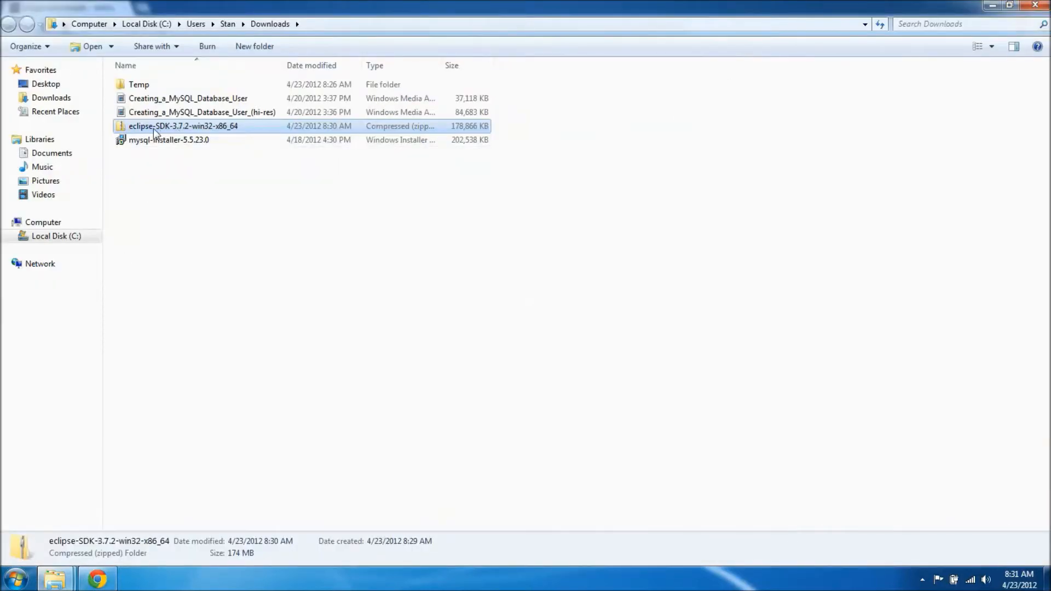
right_click(192, 127)
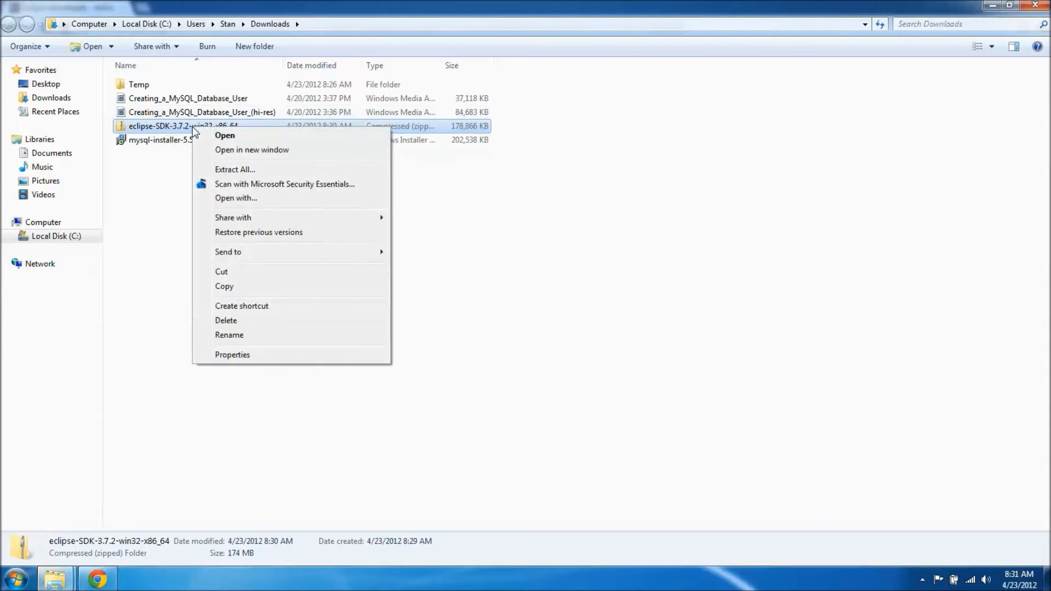
click(234, 168)
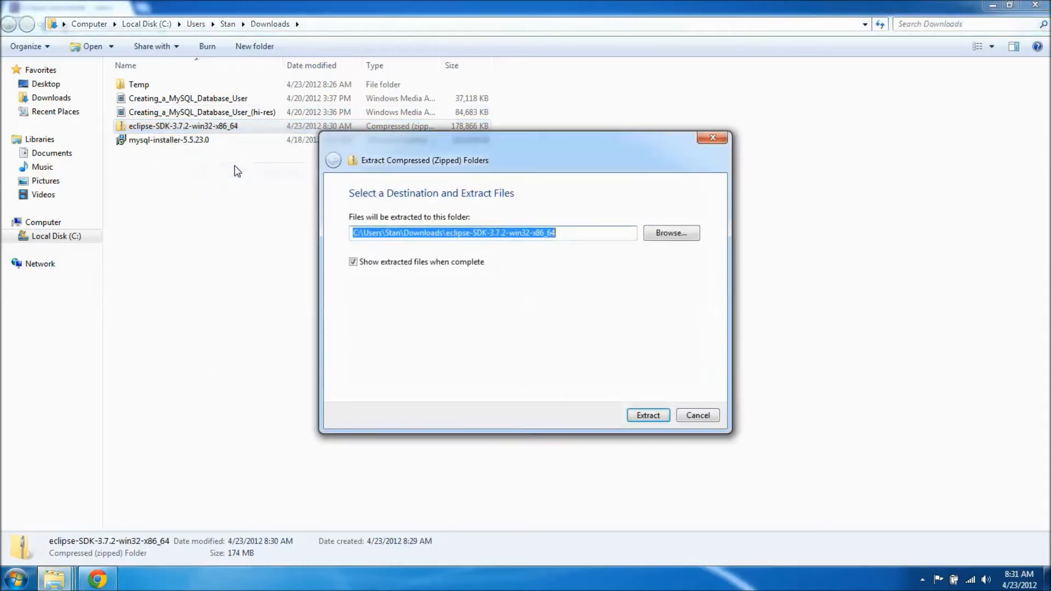
click(654, 415)
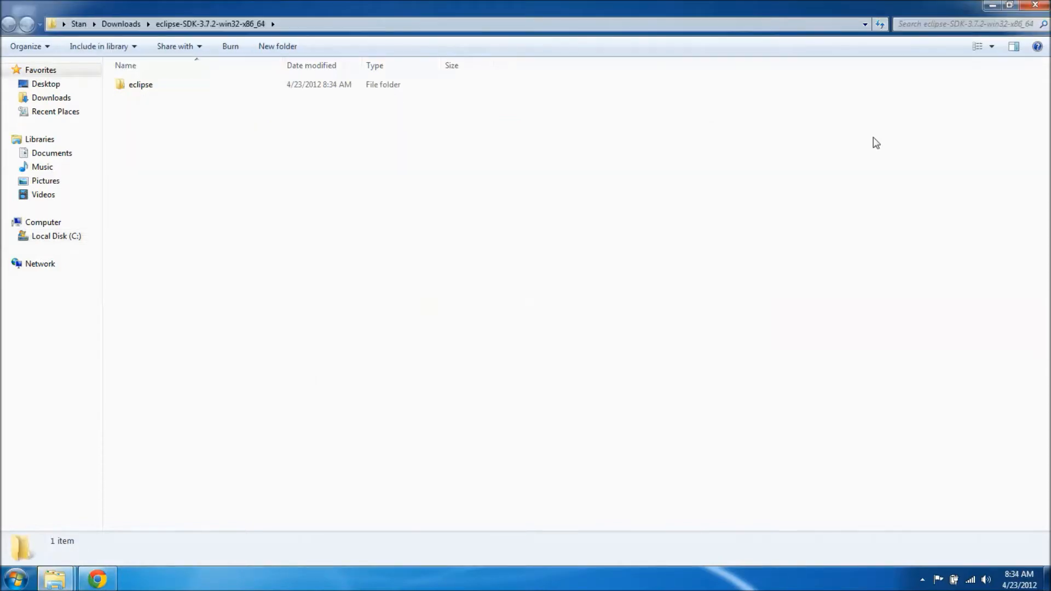
Examine the contents of the eclipse subfolder inside the extracted eclipse-SDK-3.7.2-win32-x86_64 folder in Downloads
click(992, 6)
mouse_move(59, 574)
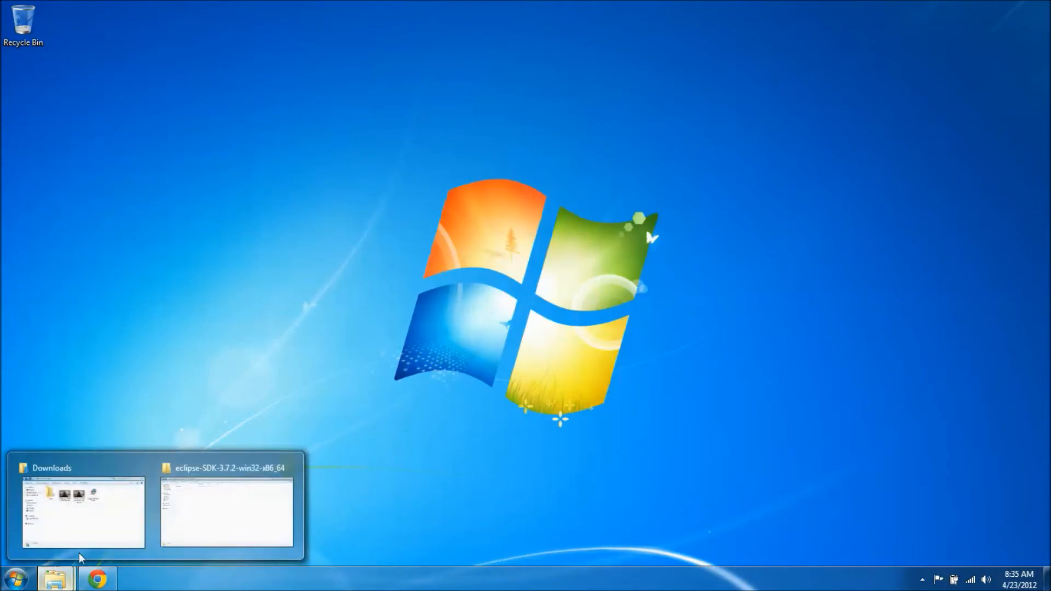
click(186, 512)
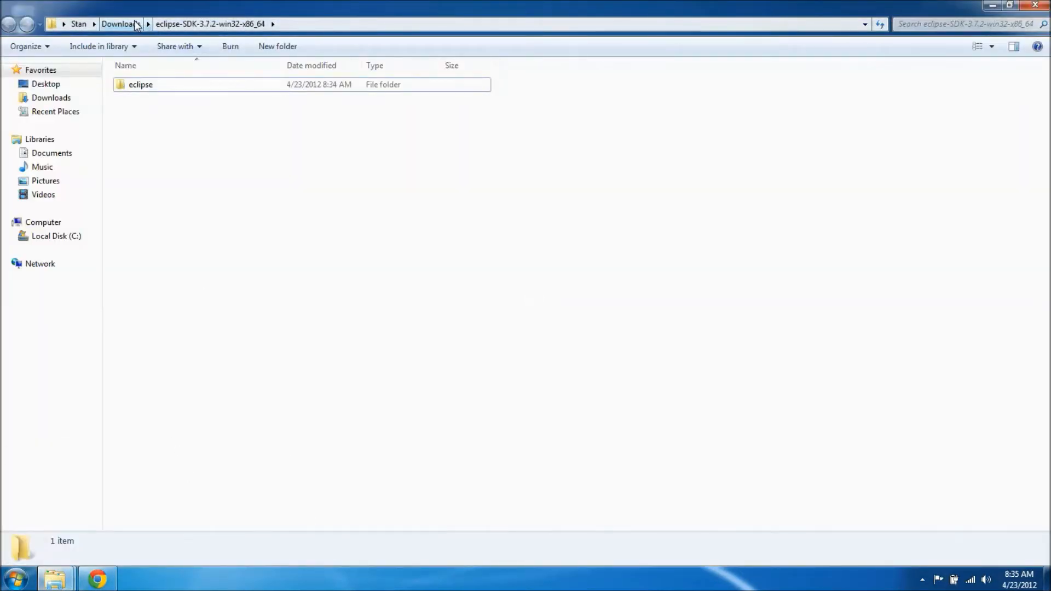
click(132, 24)
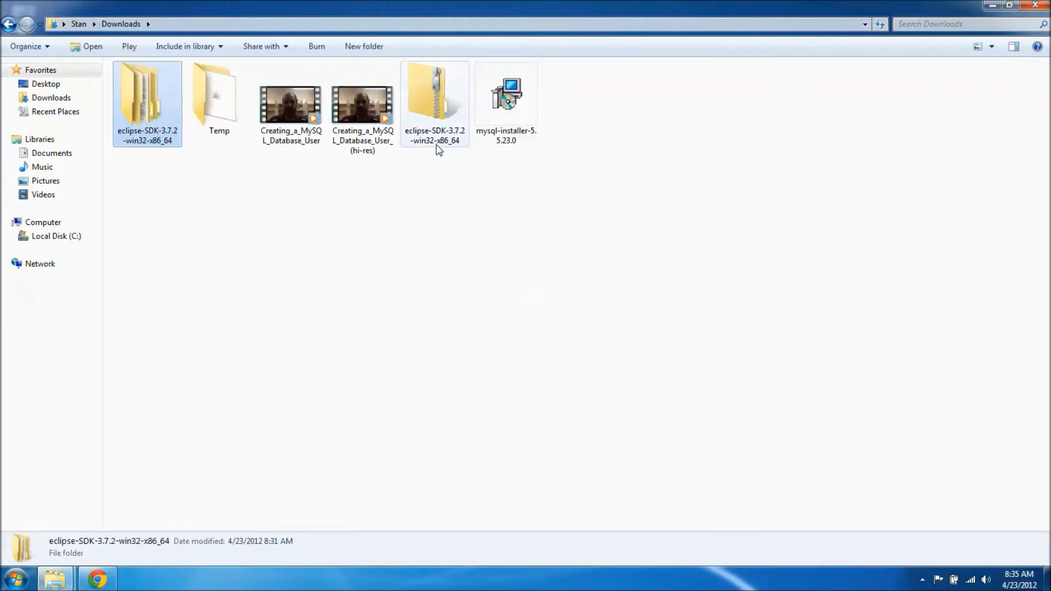
double_click(160, 148)
double_click(143, 87)
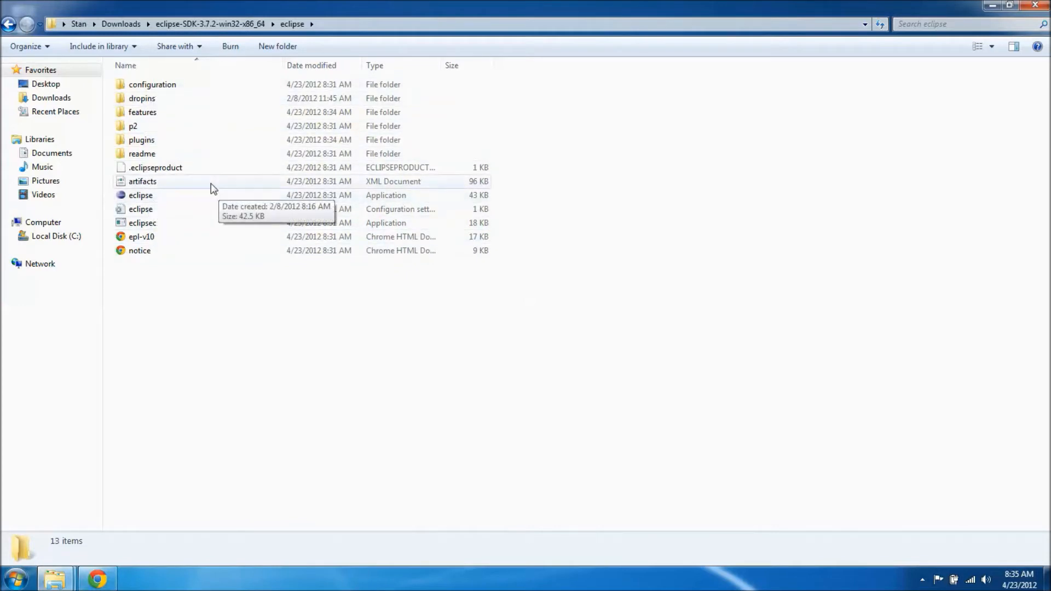
Move the extracted eclipse-SDK-3.7.2-win32-x86_64 folder from Downloads to the root of Local Disk (C:)
click(121, 24)
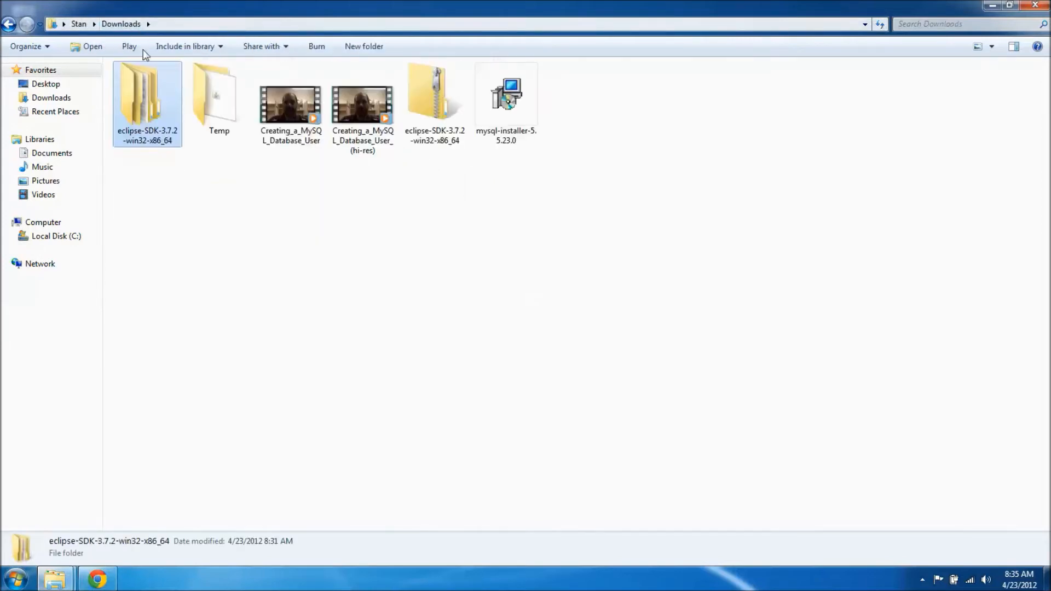
right_click(156, 112)
click(199, 252)
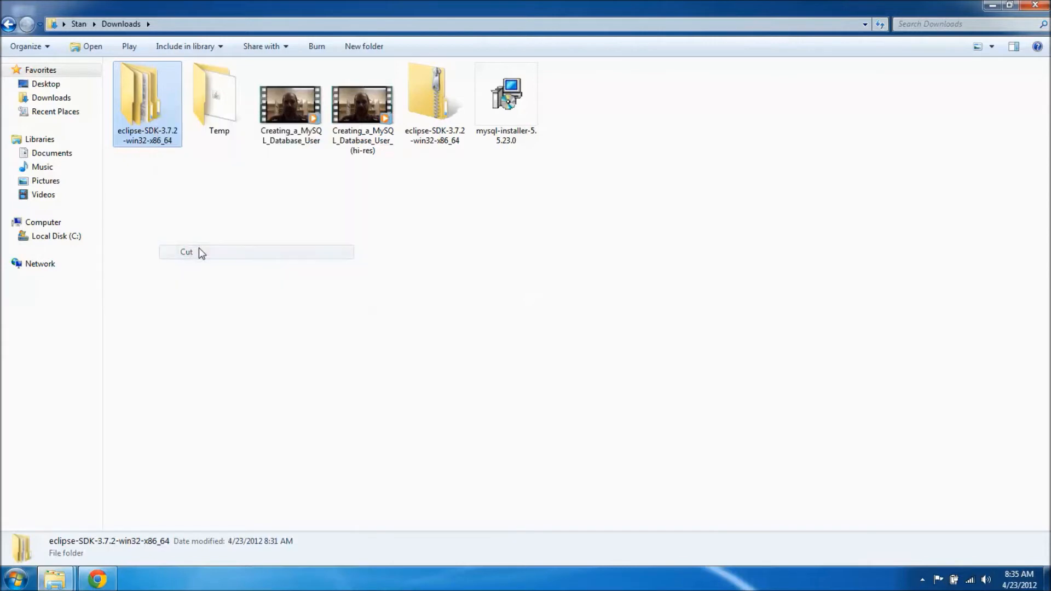
click(59, 237)
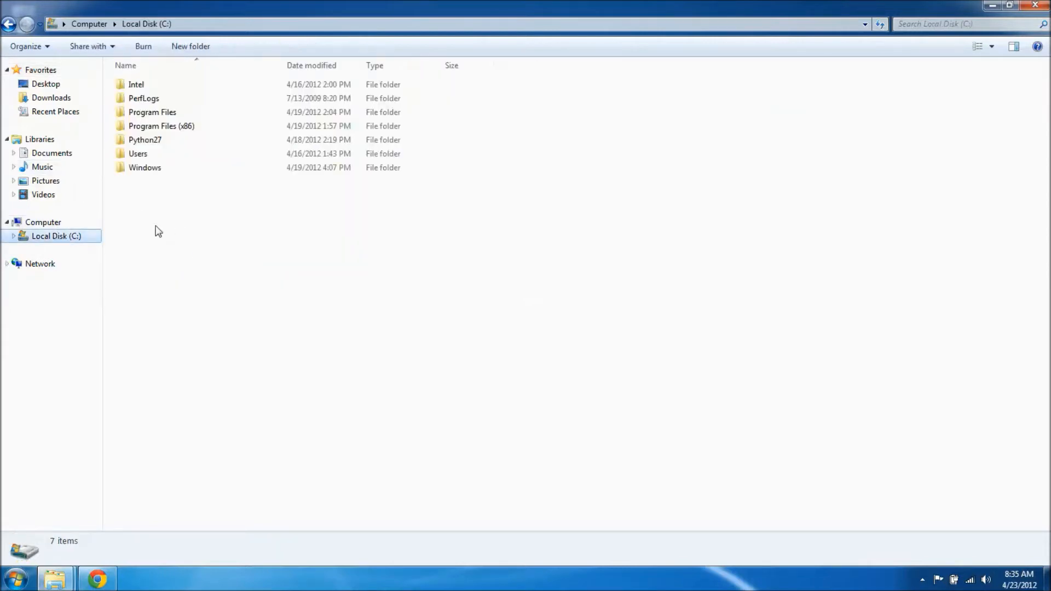
right_click(183, 206)
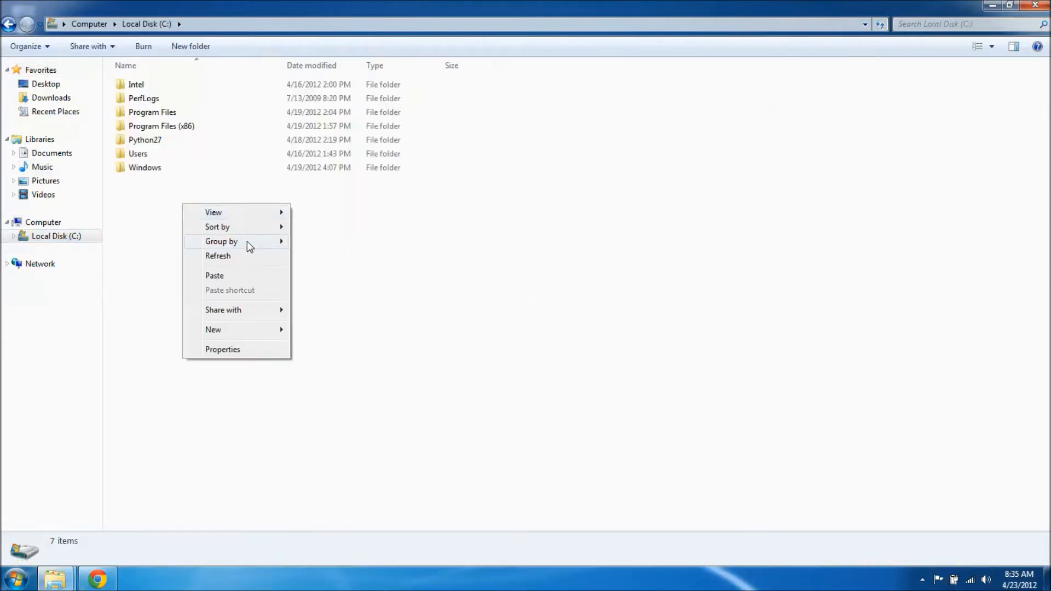
click(242, 274)
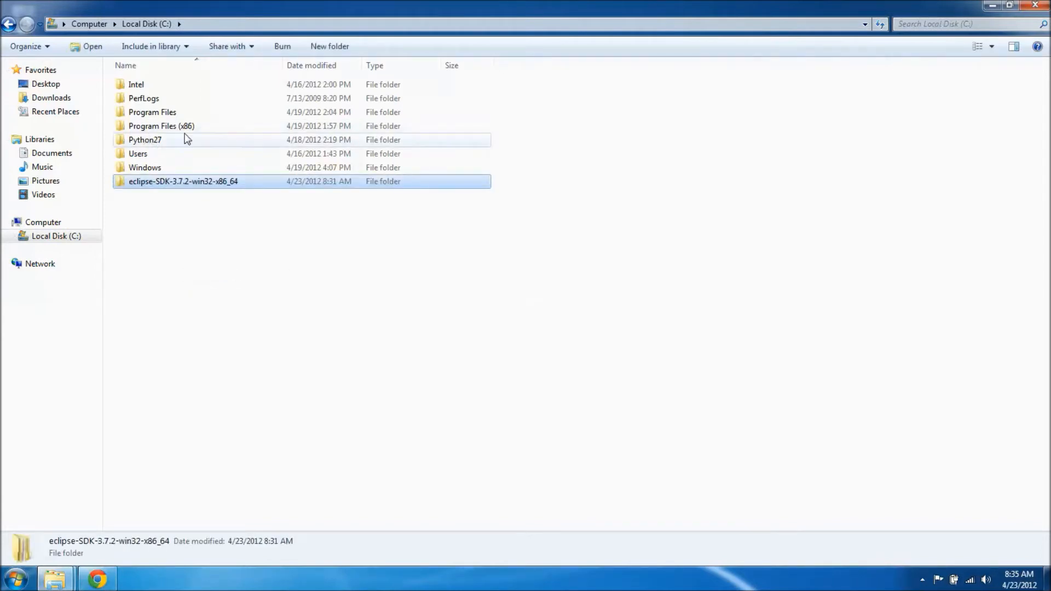
Launch the eclipse application from the moved folder's eclipse subfolder with the default workspace, and maximize the Eclipse window
double_click(185, 188)
double_click(149, 84)
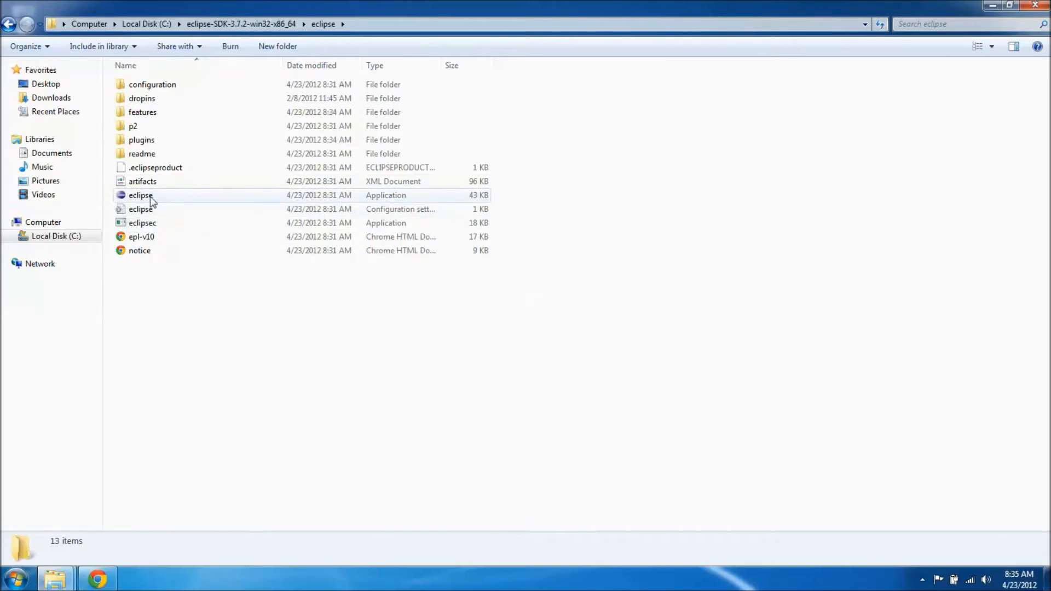
double_click(150, 201)
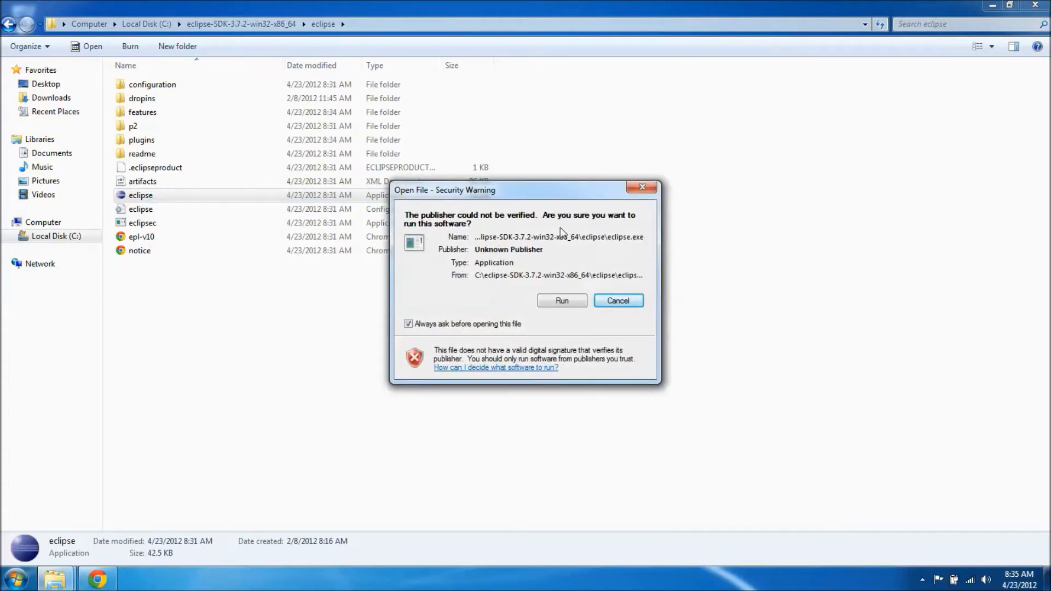
click(562, 302)
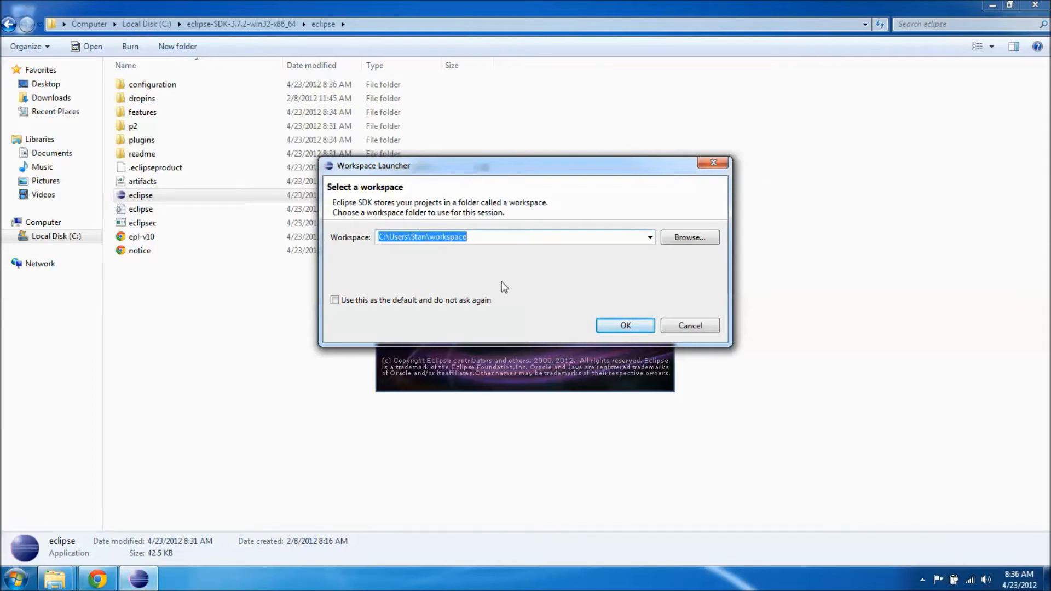
click(630, 325)
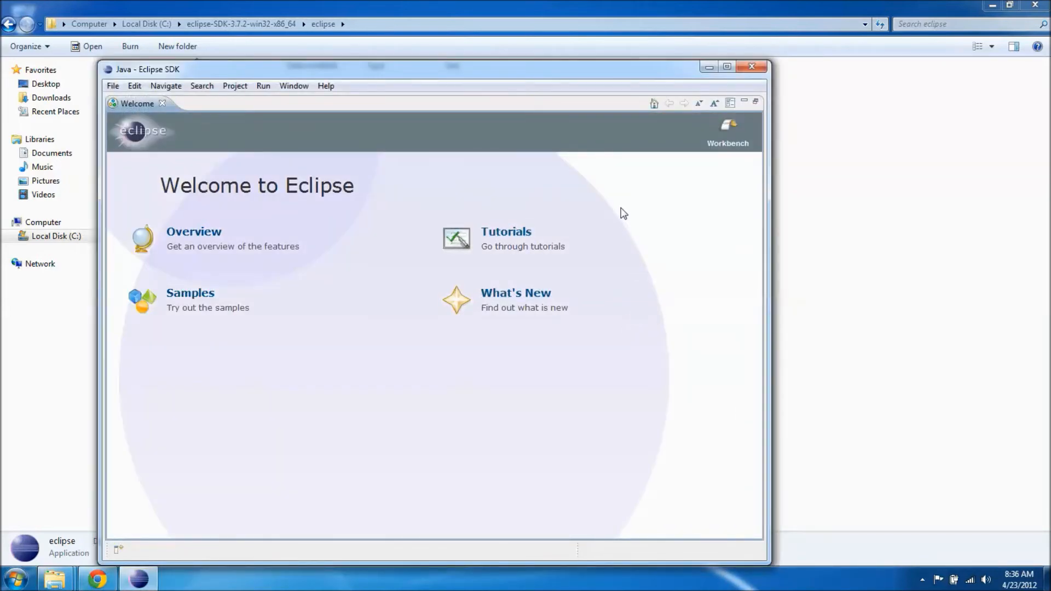
click(727, 68)
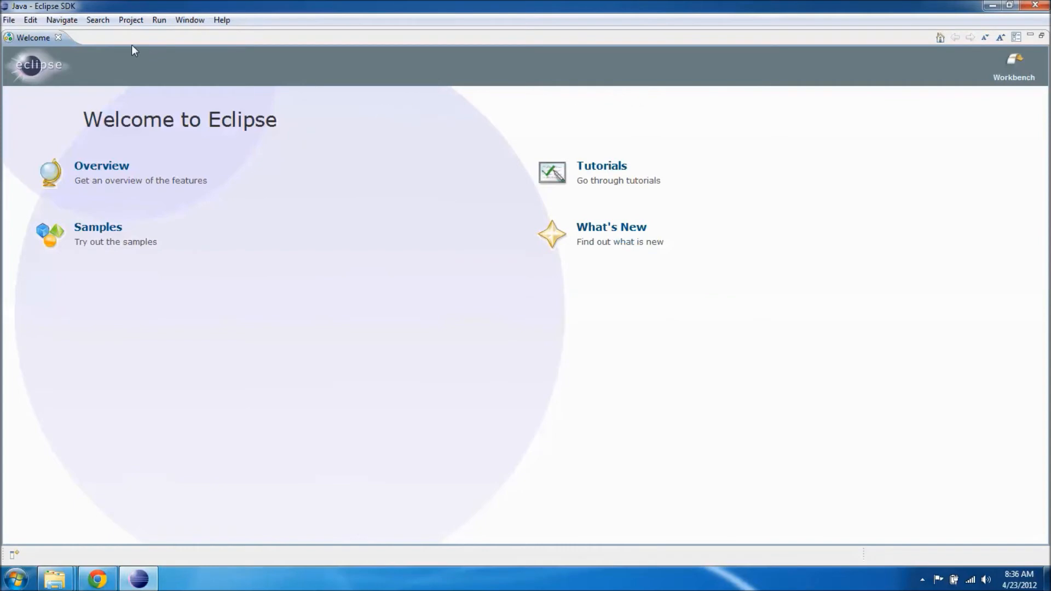
click(222, 21)
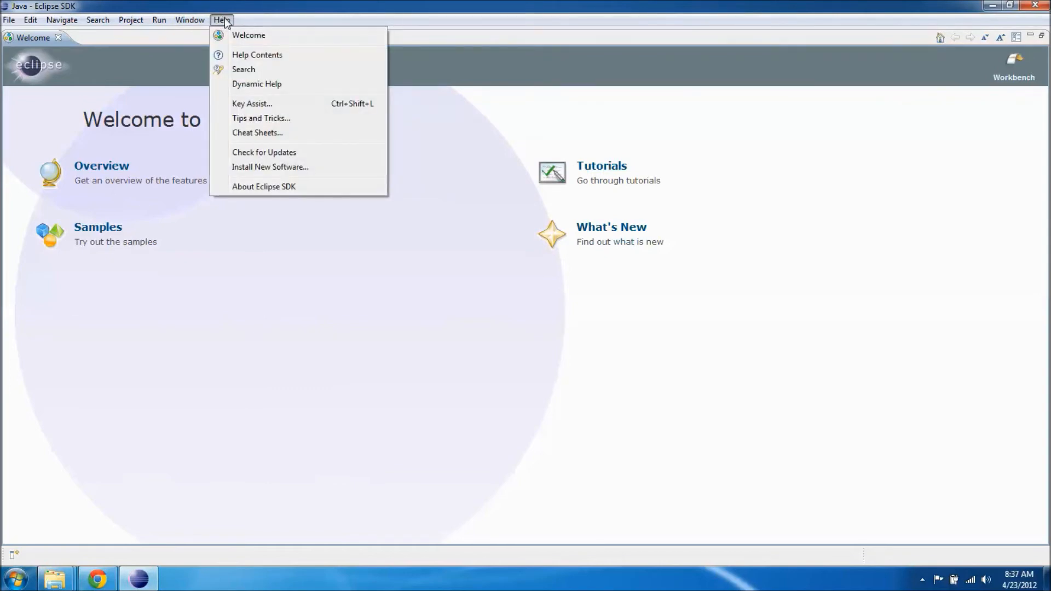
click(280, 169)
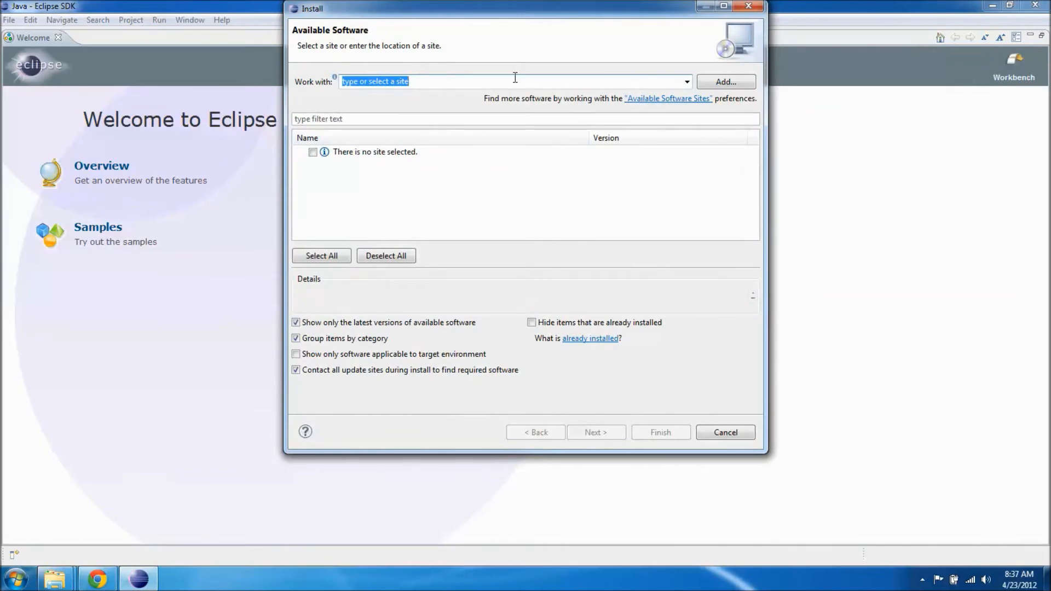
click(716, 83)
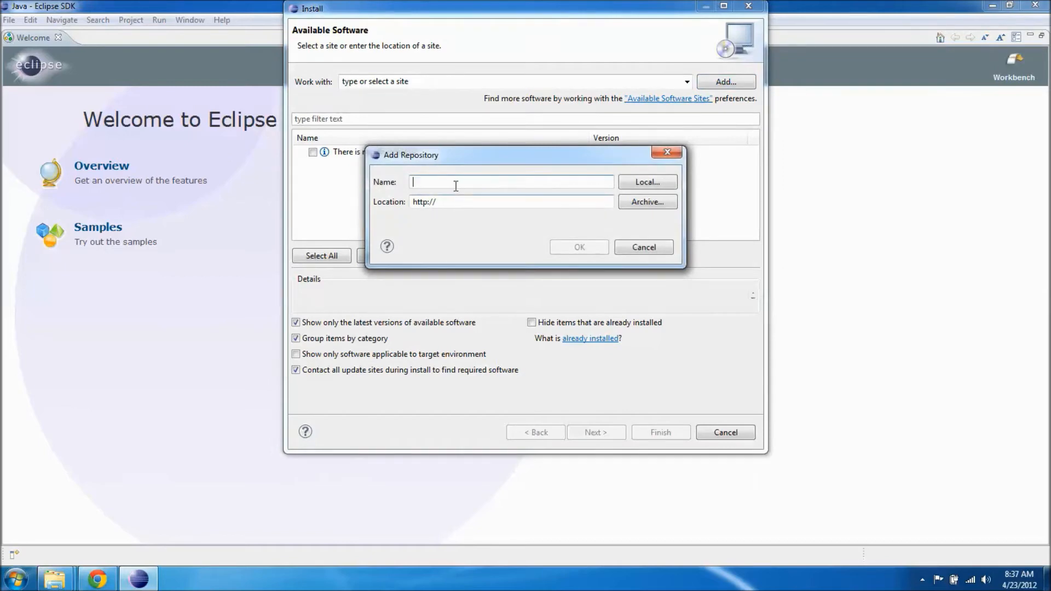
text(PyDev)
click(451, 201)
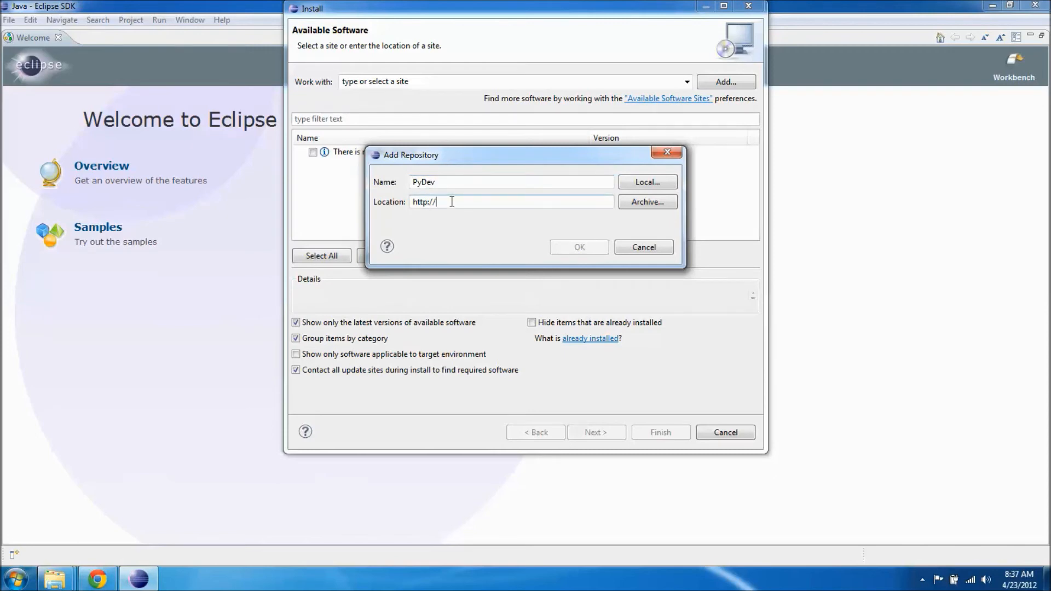
text(pydev.org)
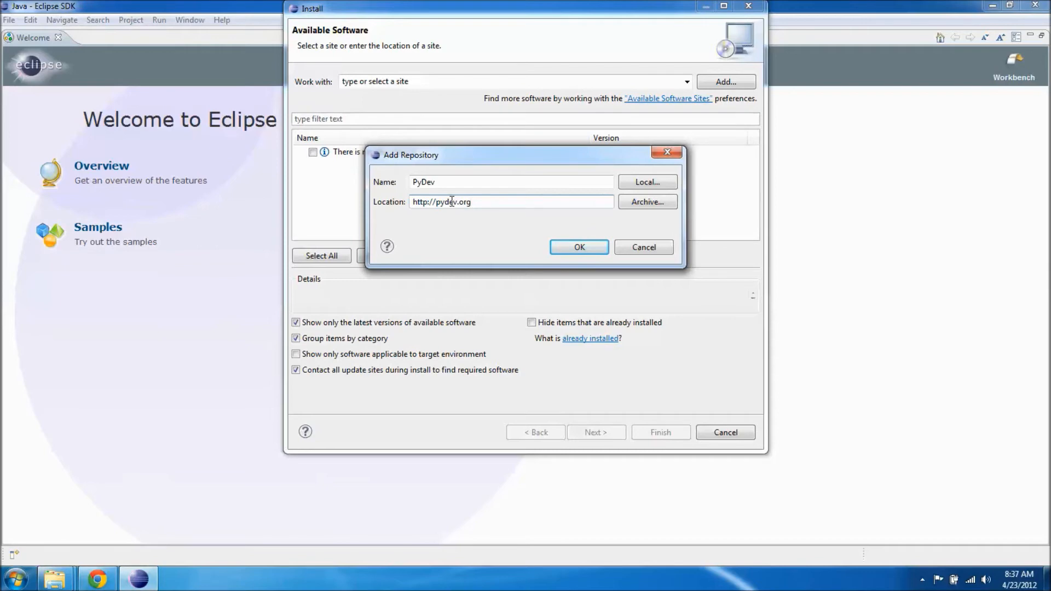
text(/updates)
click(573, 245)
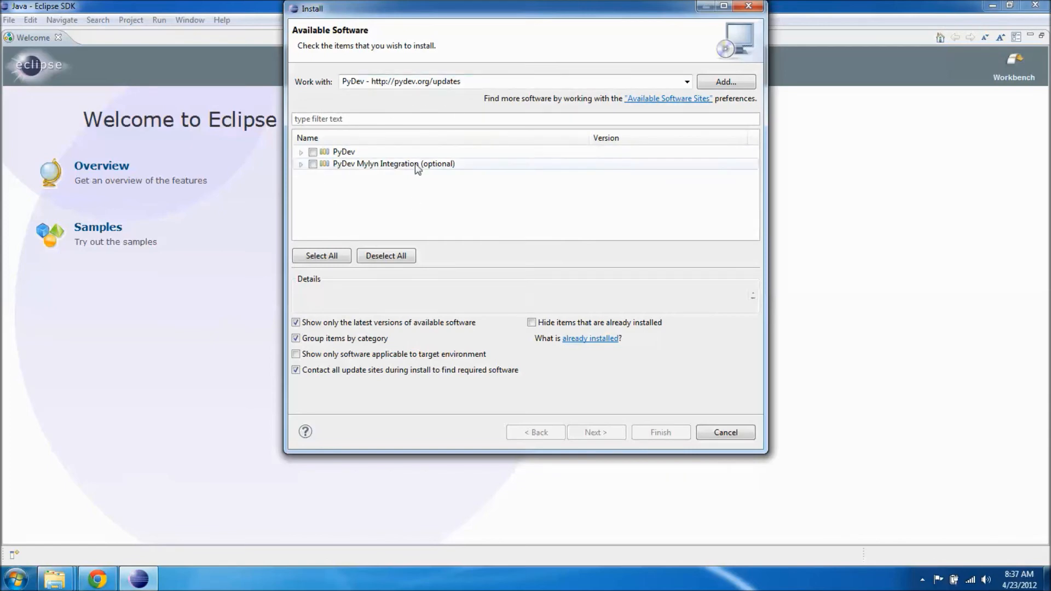
Choose PyDev for Eclipse for installation, leave out the optional PyDev Mylyn Integration, and proceed to the install details
click(301, 152)
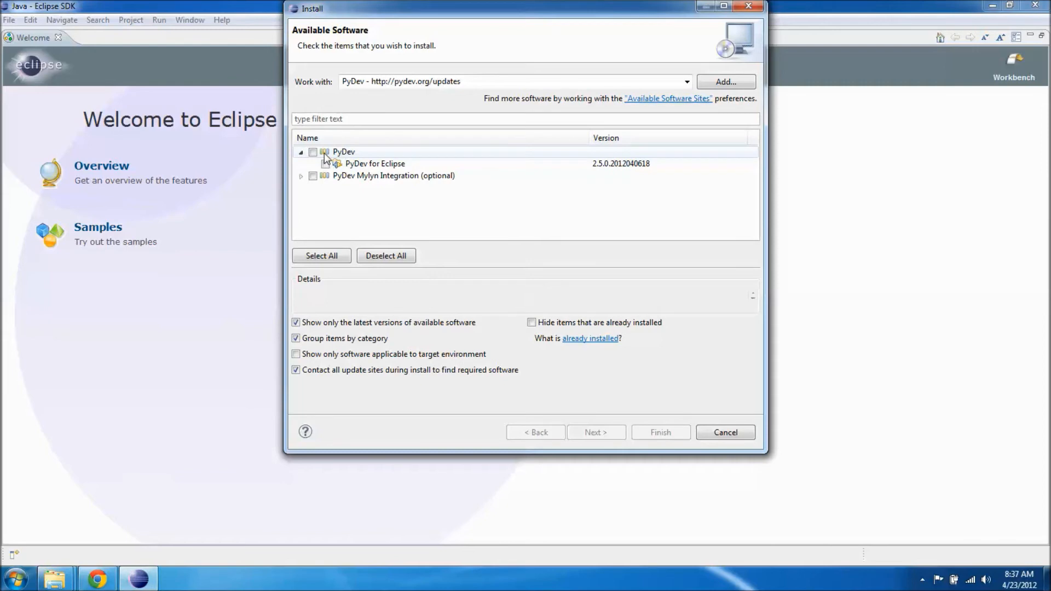
click(312, 152)
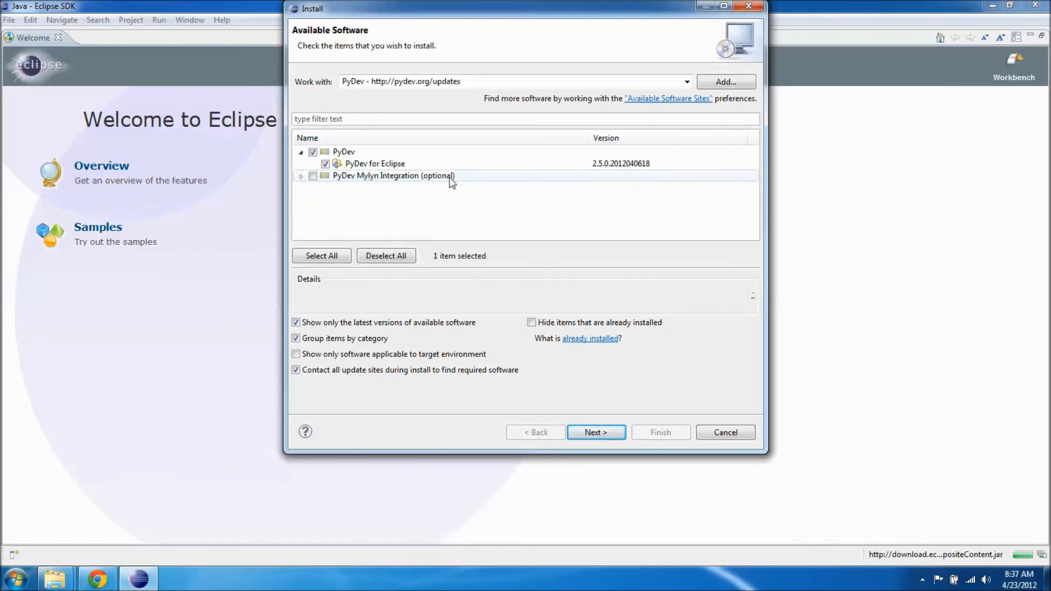
click(301, 176)
click(313, 176)
click(313, 177)
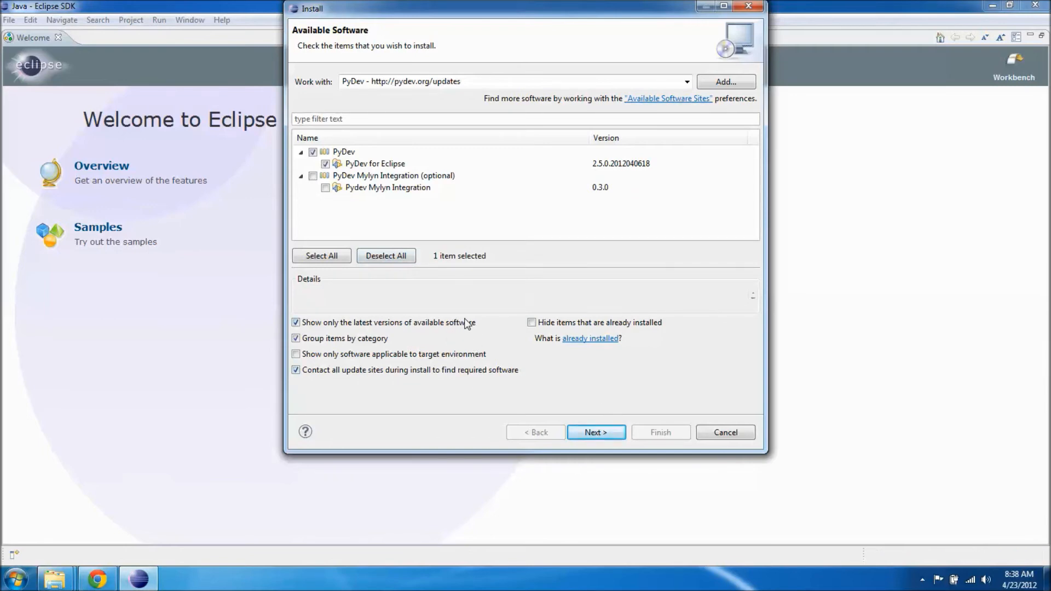
click(595, 432)
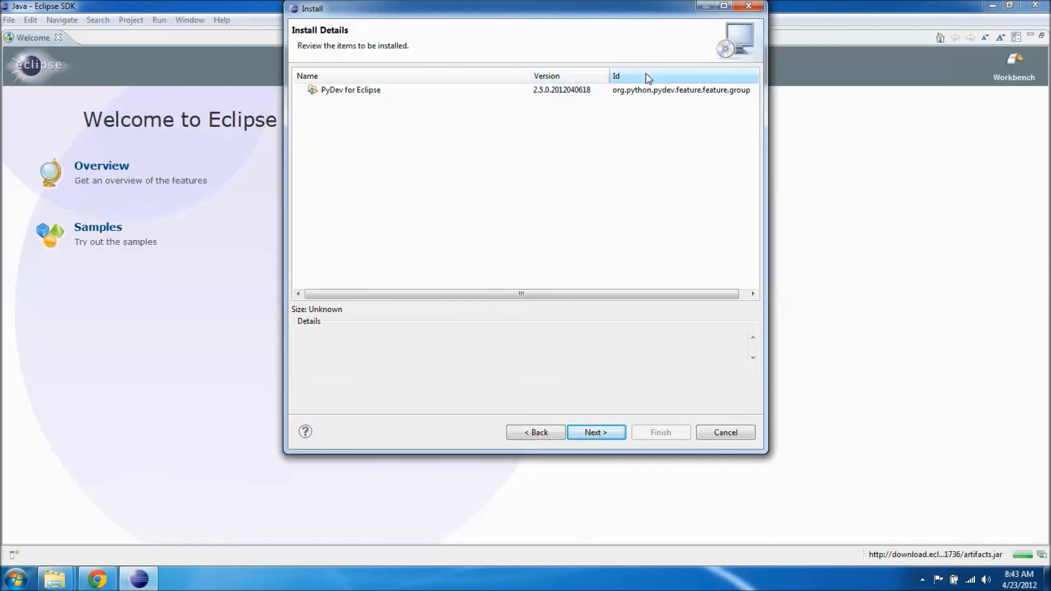
Accept the PyDev for Eclipse license agreement, look through its text to the end, and start the installation
click(603, 436)
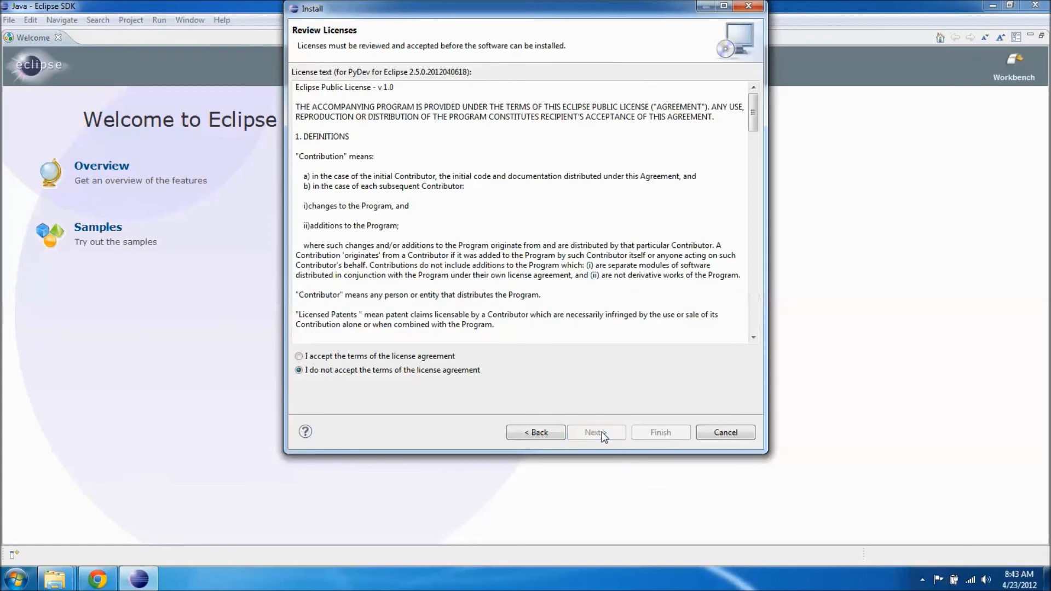
click(300, 357)
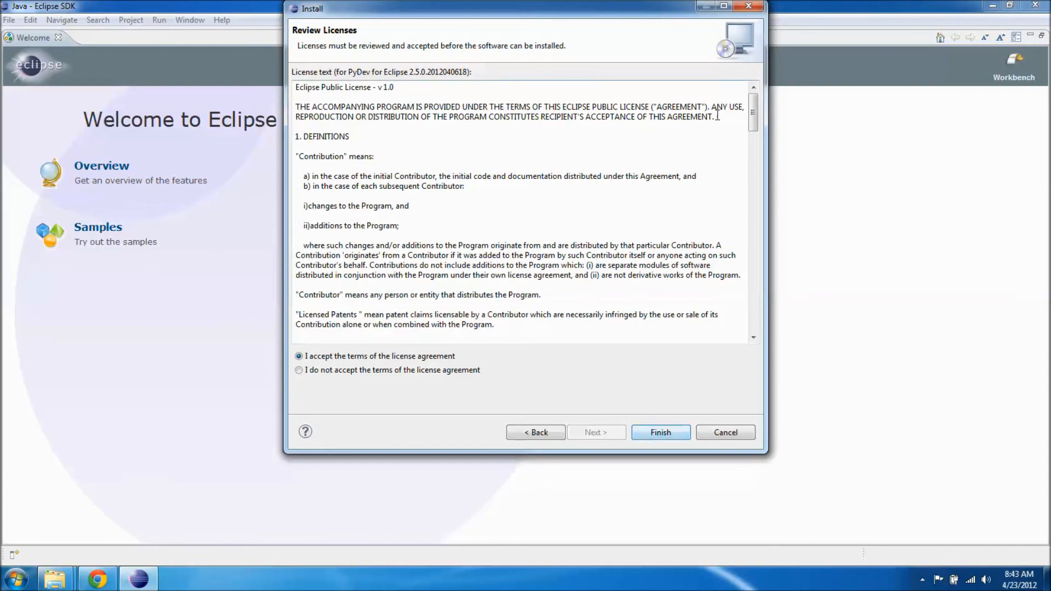
drag(754, 122, 758, 318)
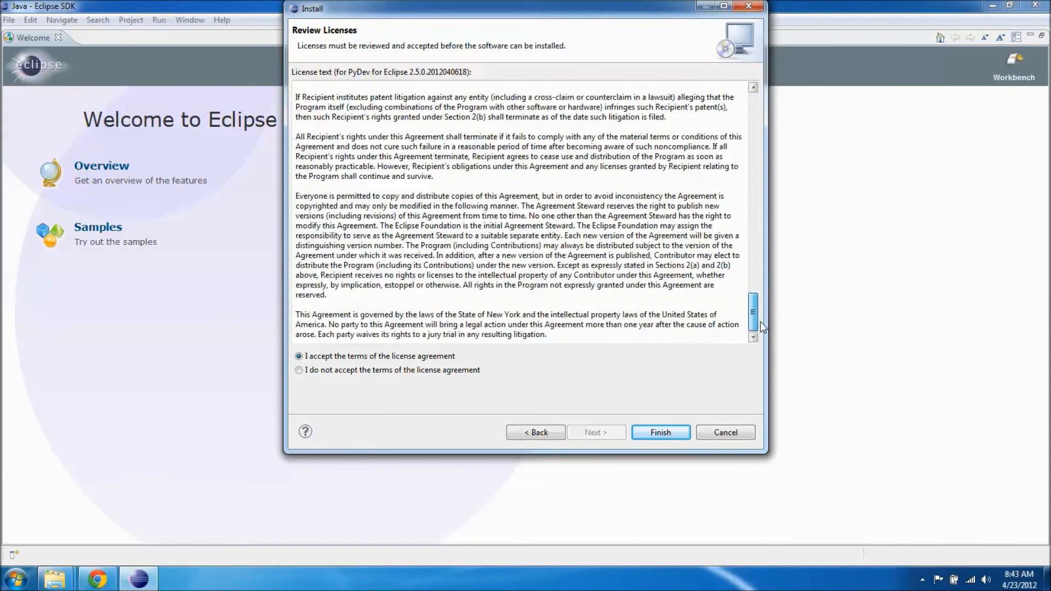
click(684, 433)
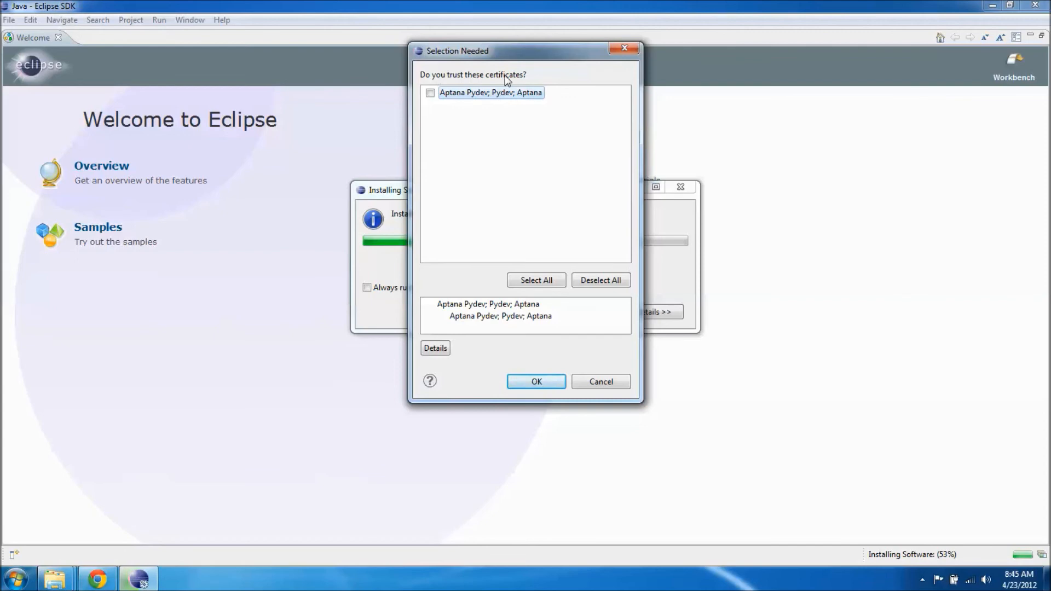
Trust the Aptana Pydev certificate to complete the installation, and restart Eclipse to apply the changes
click(430, 93)
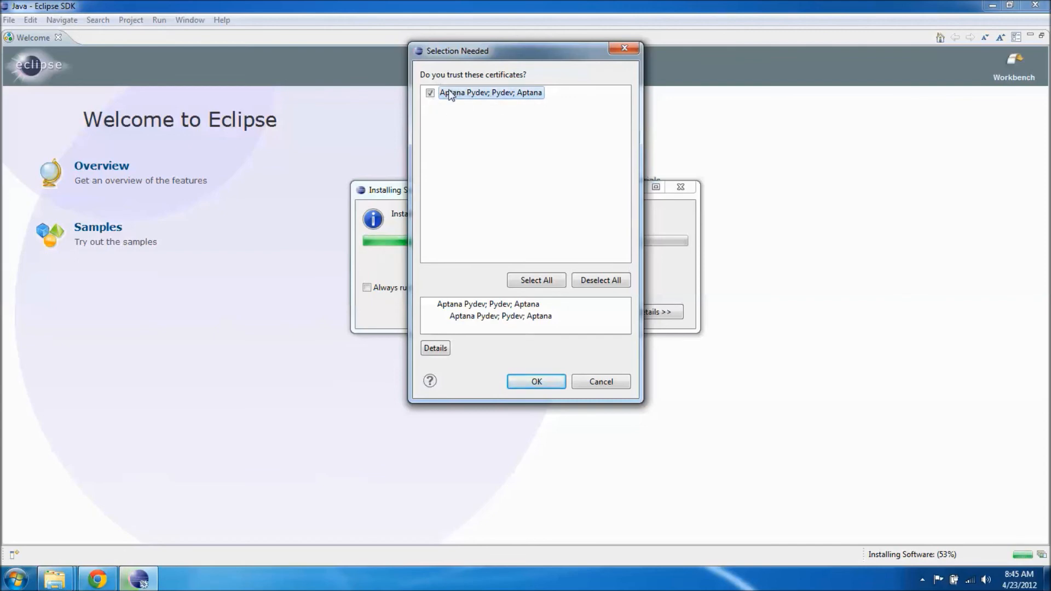
click(525, 383)
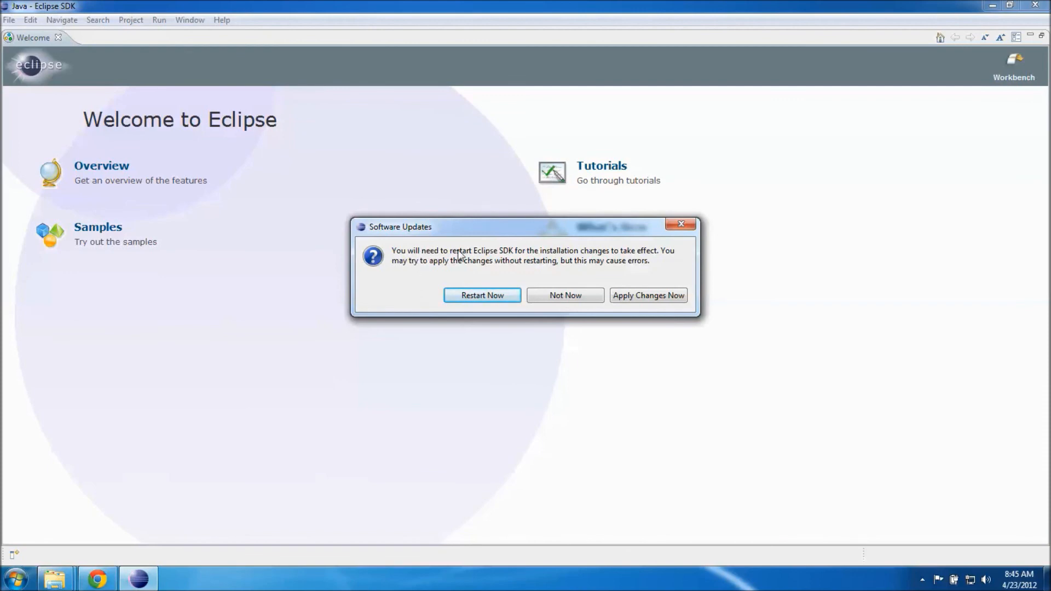
click(464, 299)
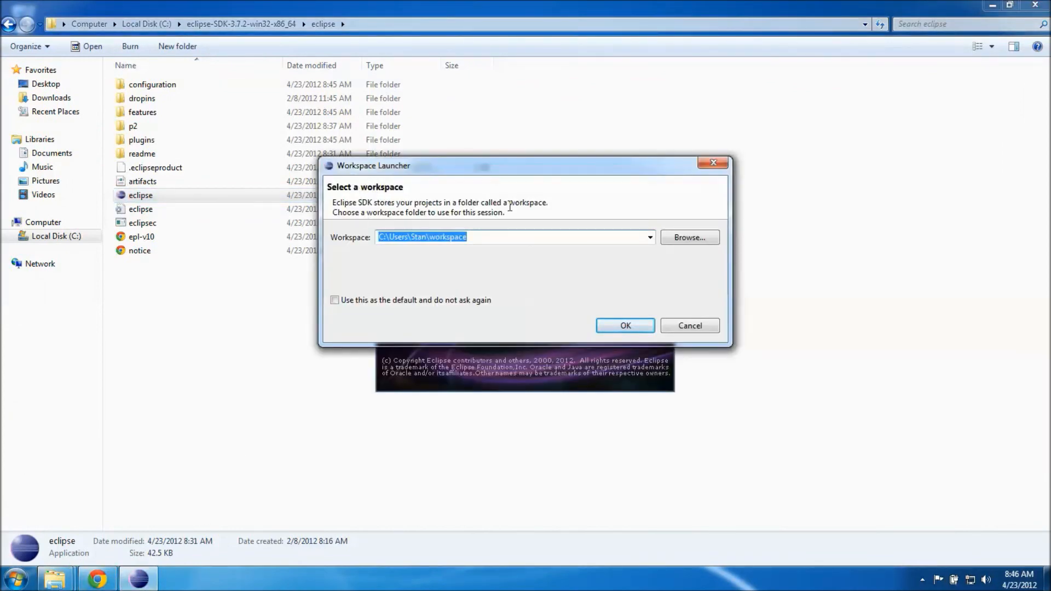
Set the suggested workspace folder as the default without asking again, open it, and close the Welcome page
drag(534, 172, 532, 129)
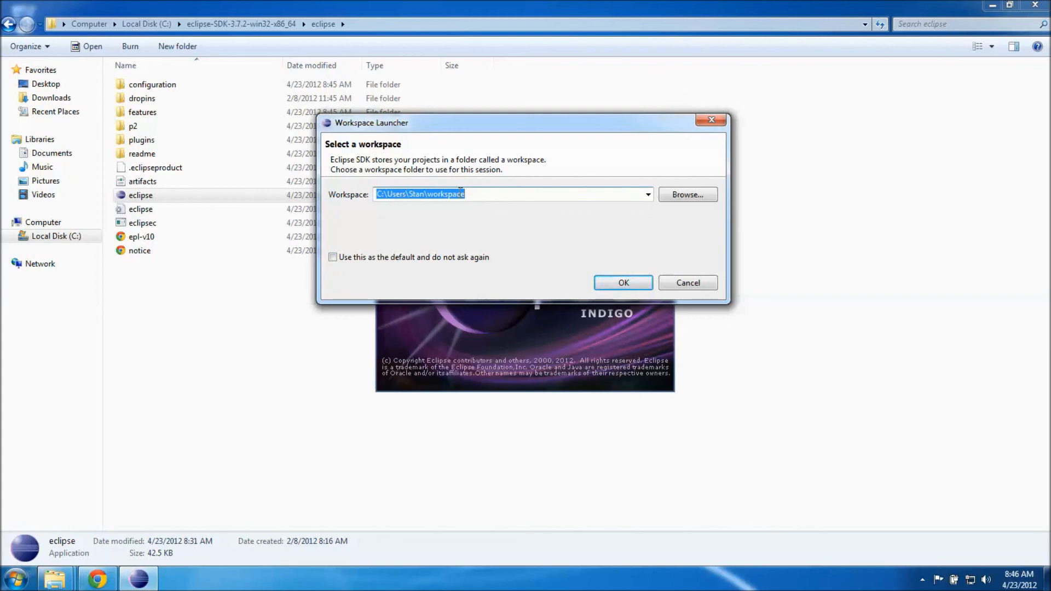
click(334, 259)
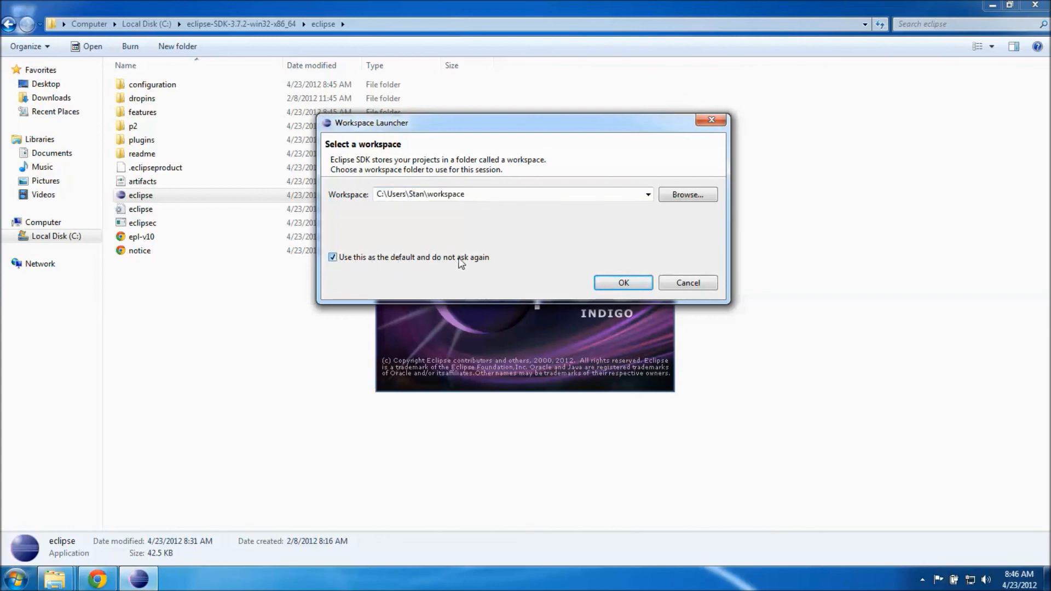
click(334, 258)
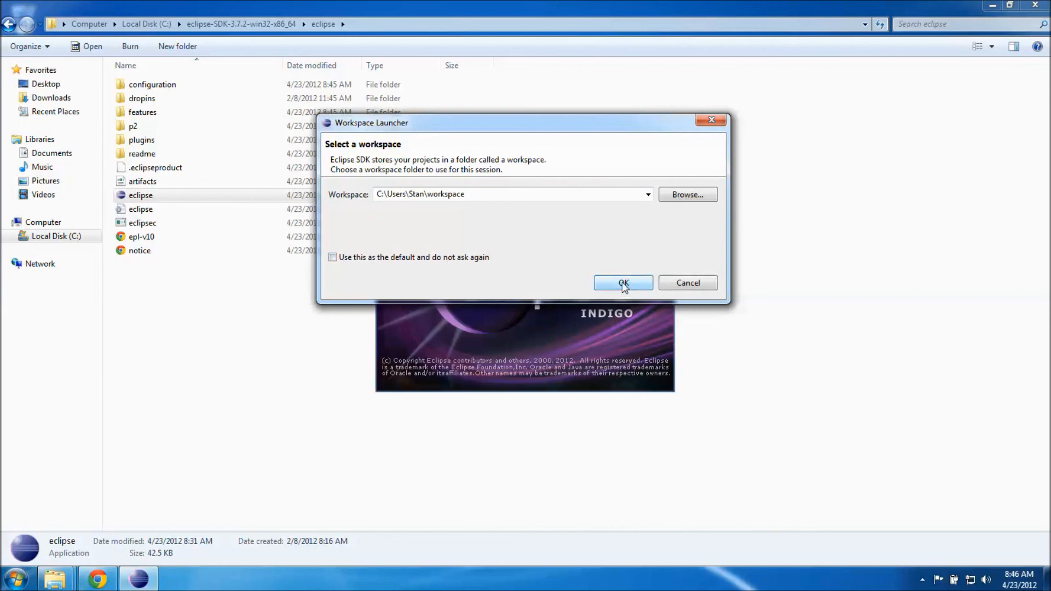
click(333, 258)
click(613, 283)
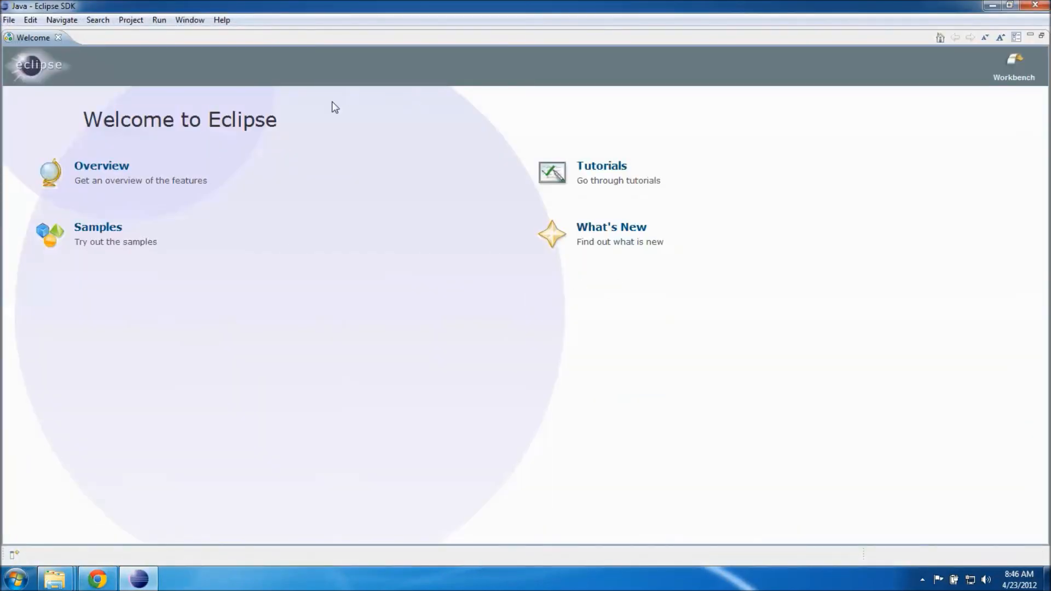
click(58, 37)
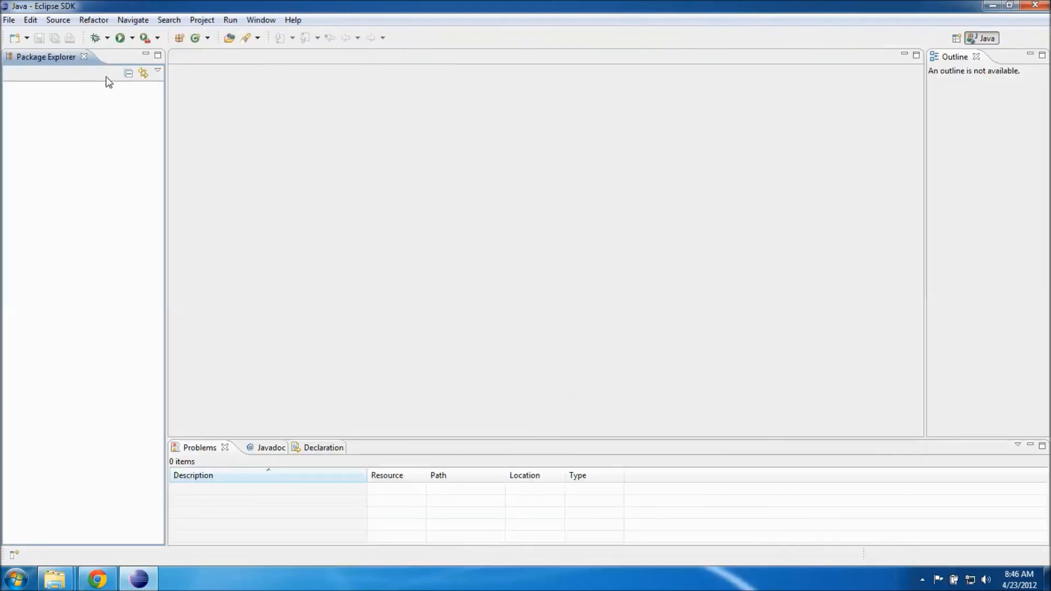